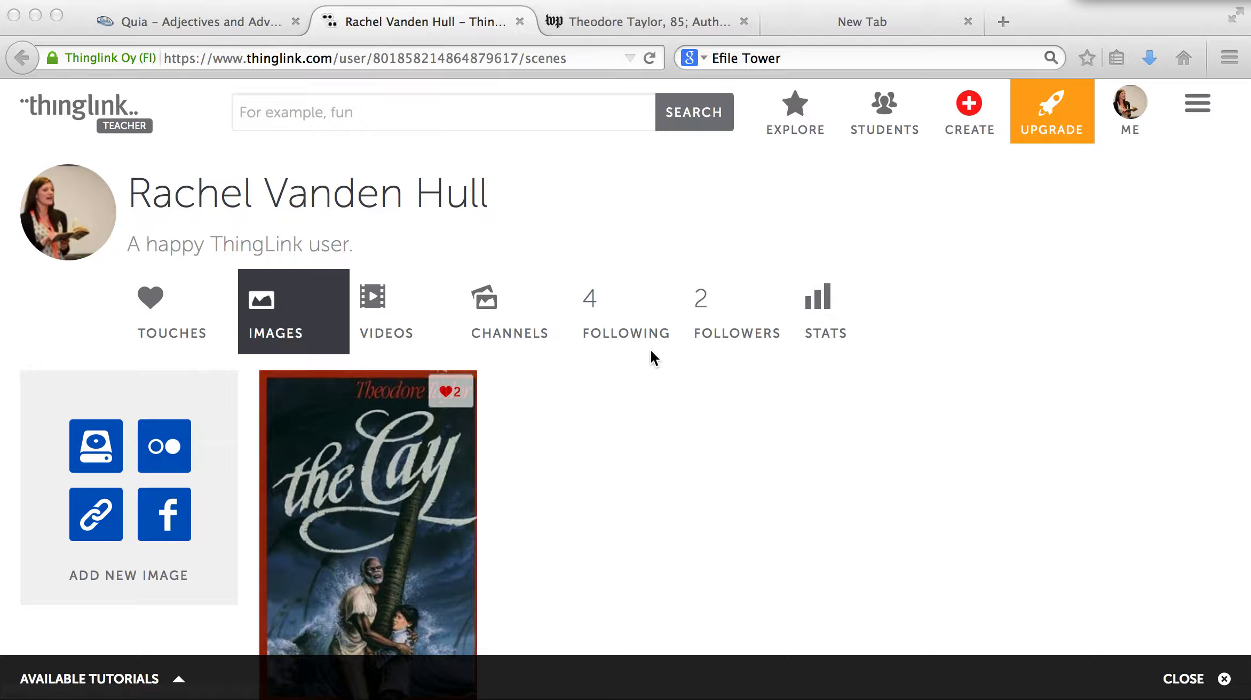
- Create a new ThingLink image from english-adjectives.png so it opens in the tag editor
{"action": "scroll", "coordinate": [719, 550], "scroll_direction": "down", "scroll_amount": 1}
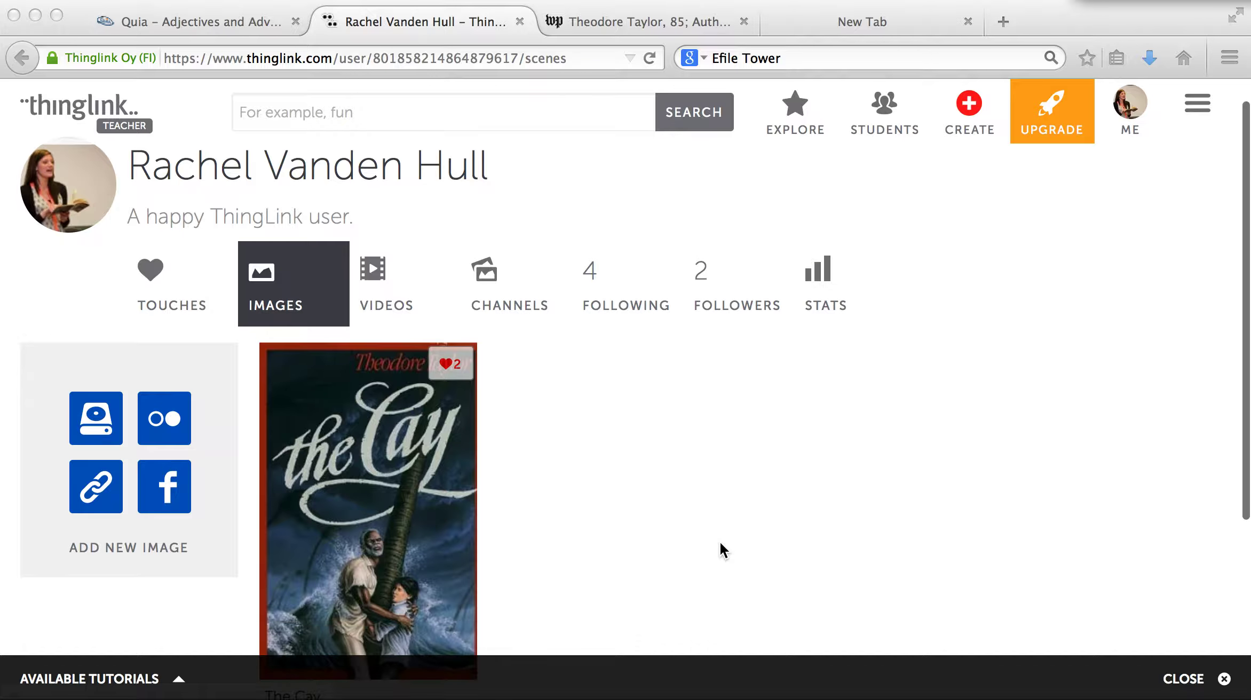
{"action": "scroll", "coordinate": [720, 544], "scroll_direction": "down", "scroll_amount": 2}
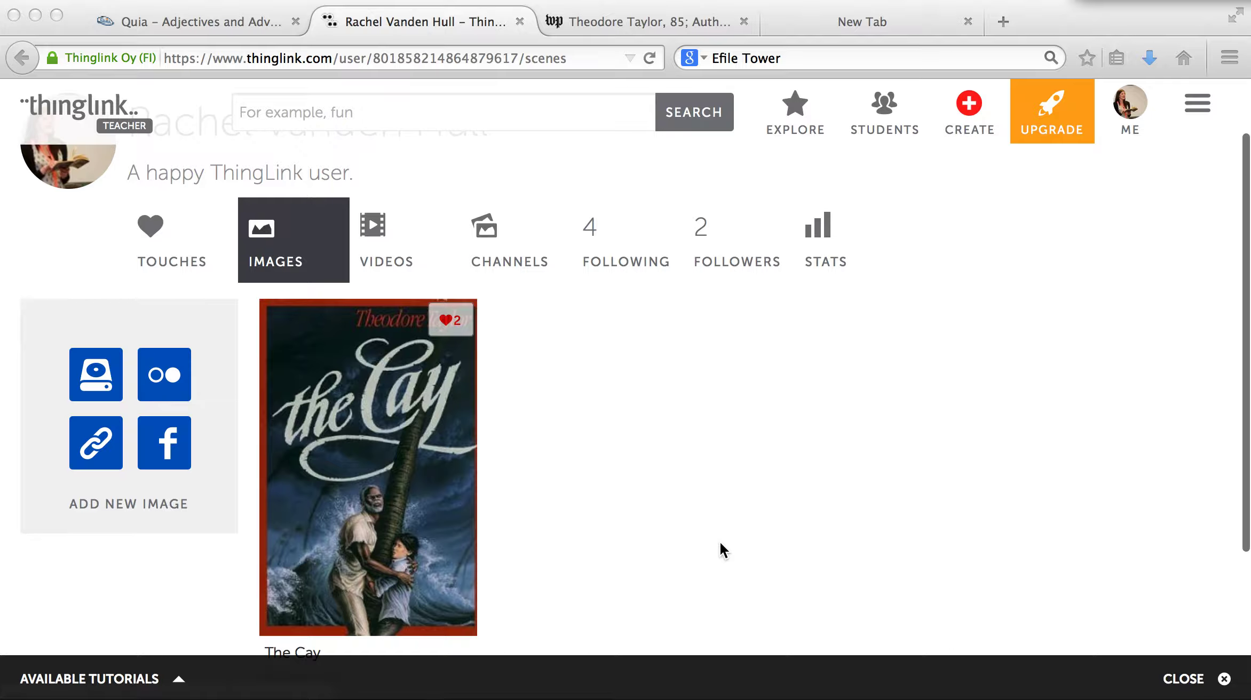
{"action": "scroll", "coordinate": [720, 545], "scroll_direction": "up", "scroll_amount": 3}
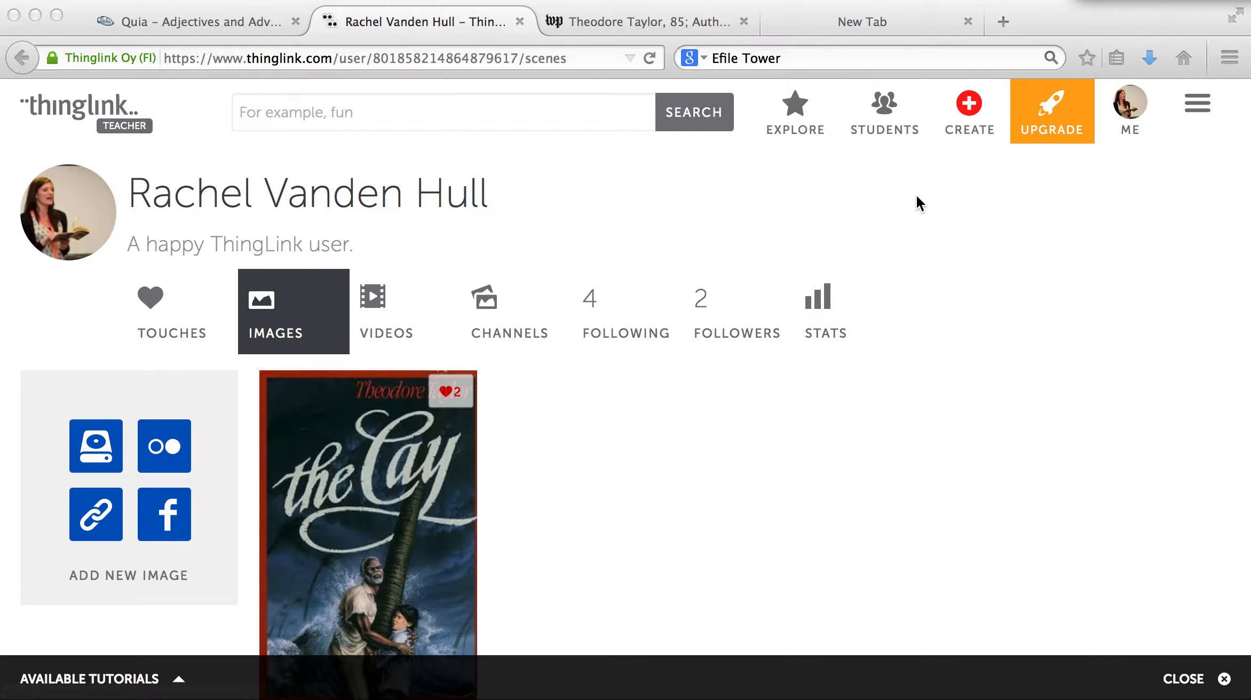
{"action": "left_click", "coordinate": [970, 110]}
{"action": "left_click", "coordinate": [970, 113]}
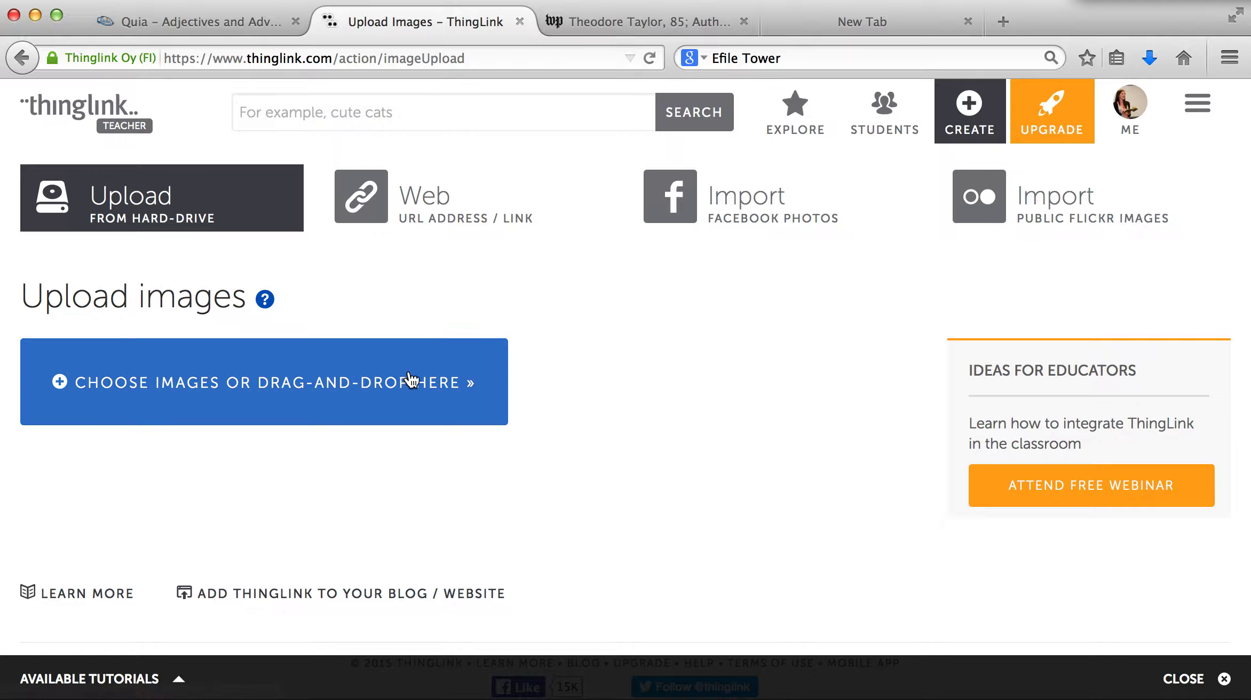
{"action": "left_click", "coordinate": [372, 394]}
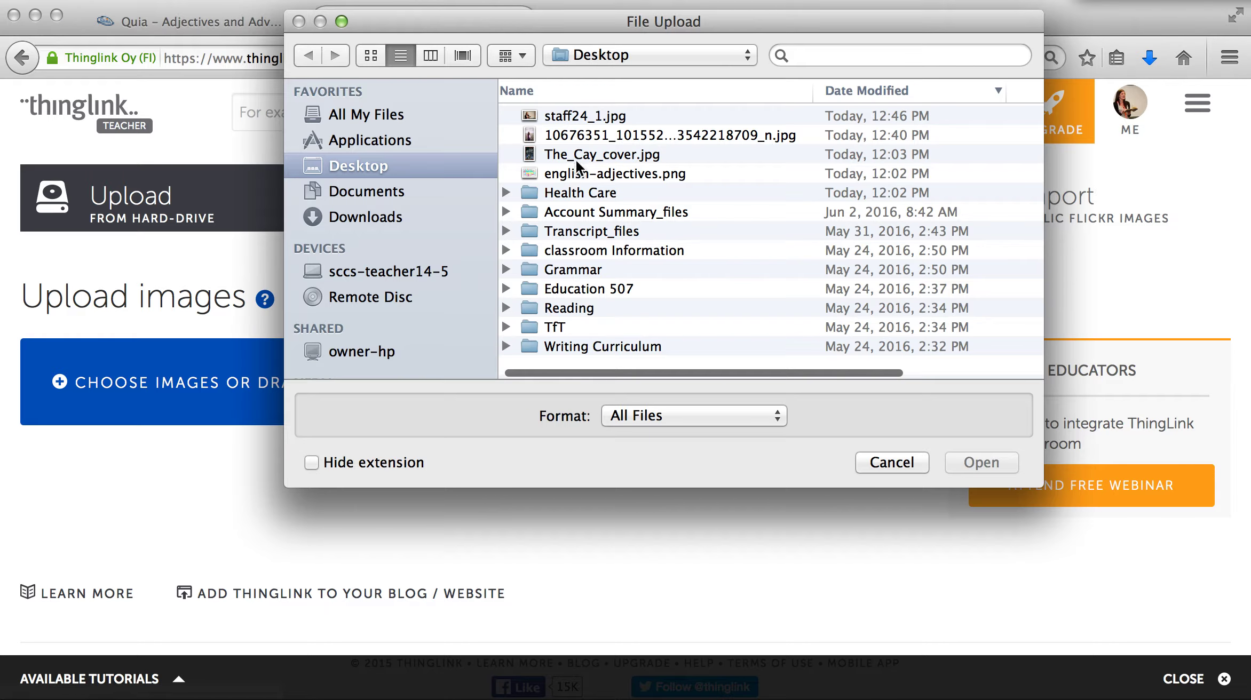
{"action": "left_click", "coordinate": [570, 176]}
{"action": "key", "text": "Return"}
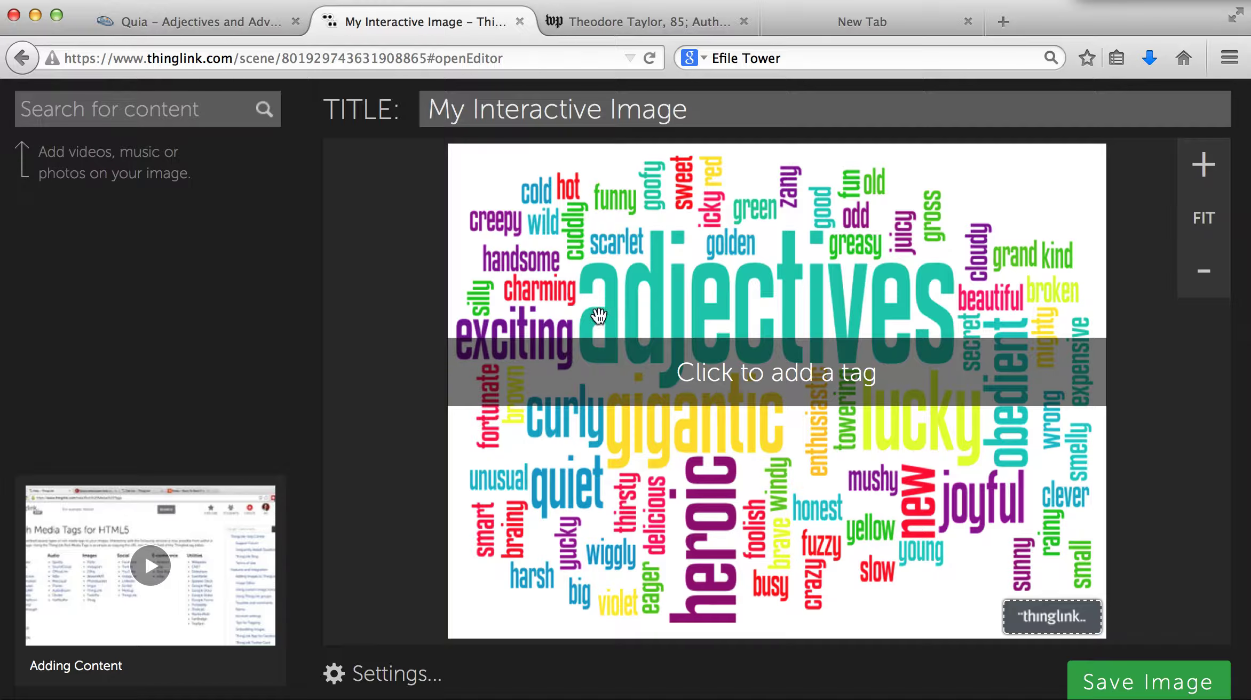
- Pin a new tag on the word 'adjectives' and change its icon to the letter A
{"action": "left_click", "coordinate": [599, 316]}
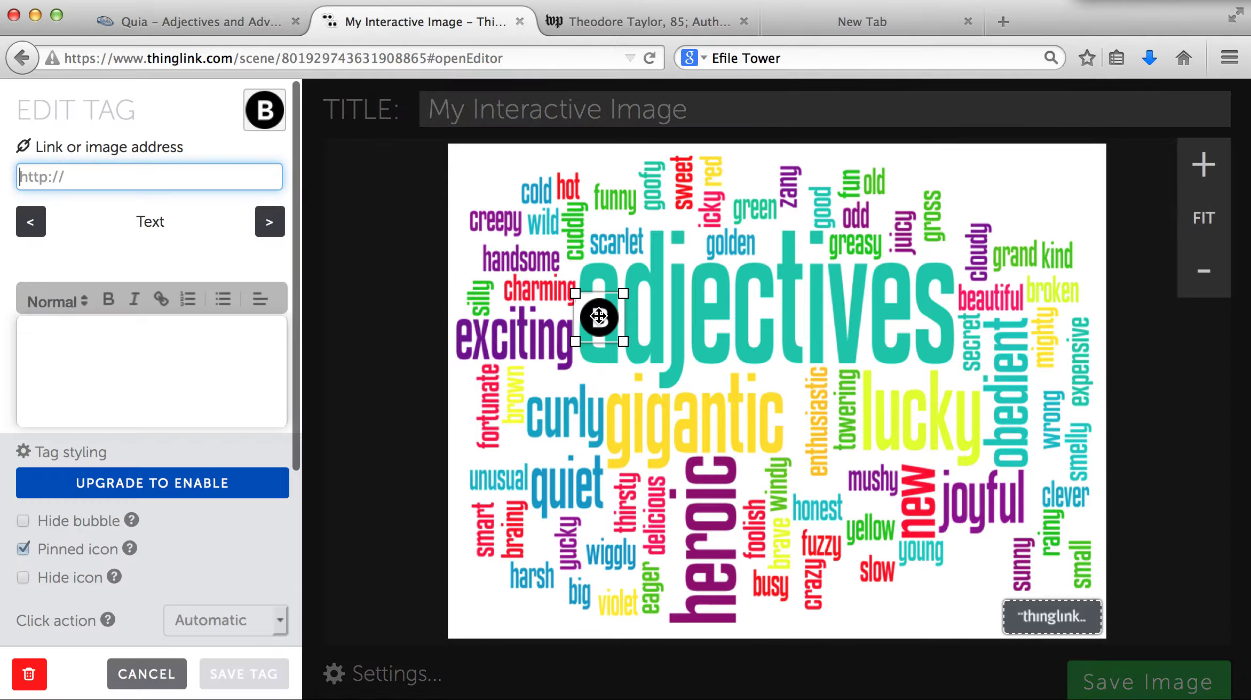
{"action": "left_click", "coordinate": [264, 111]}
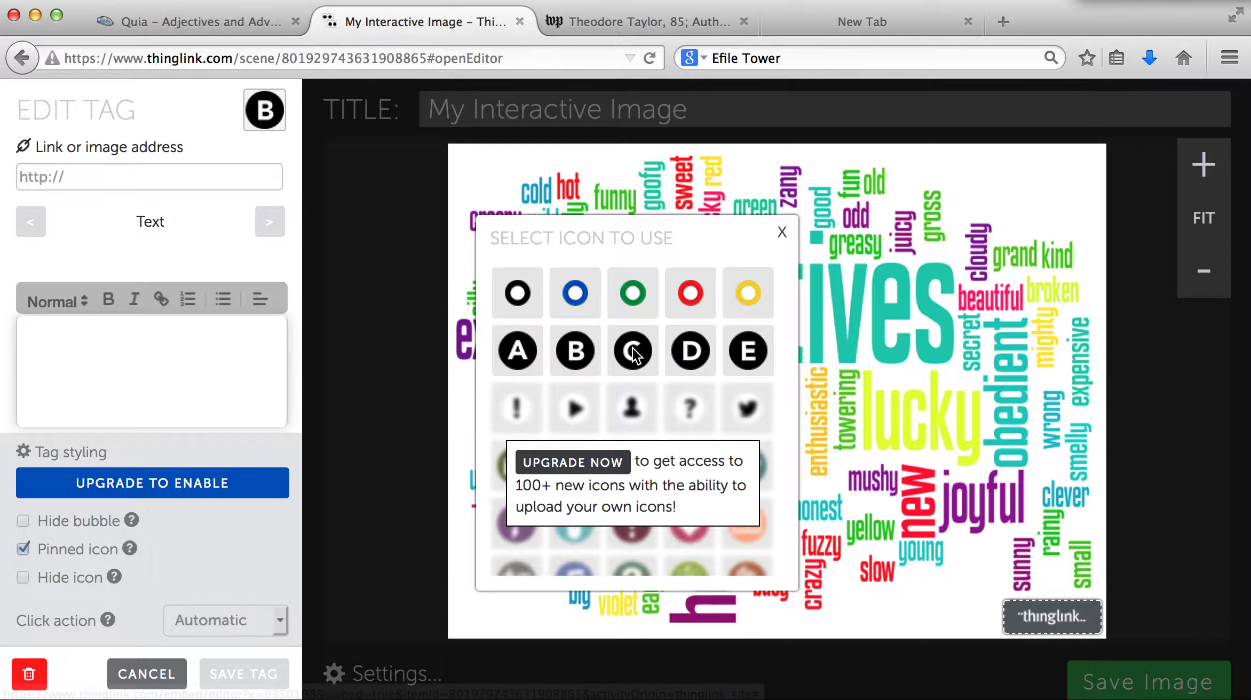
{"action": "left_click", "coordinate": [517, 351]}
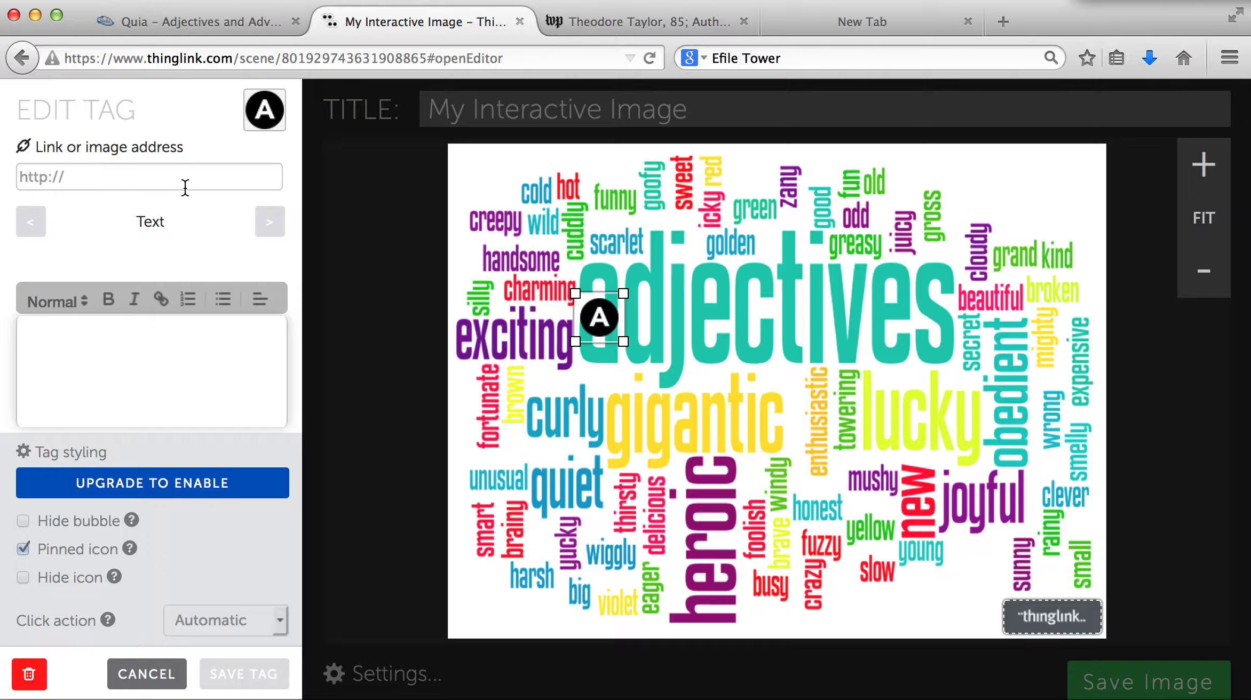
{"action": "left_click", "coordinate": [74, 185]}
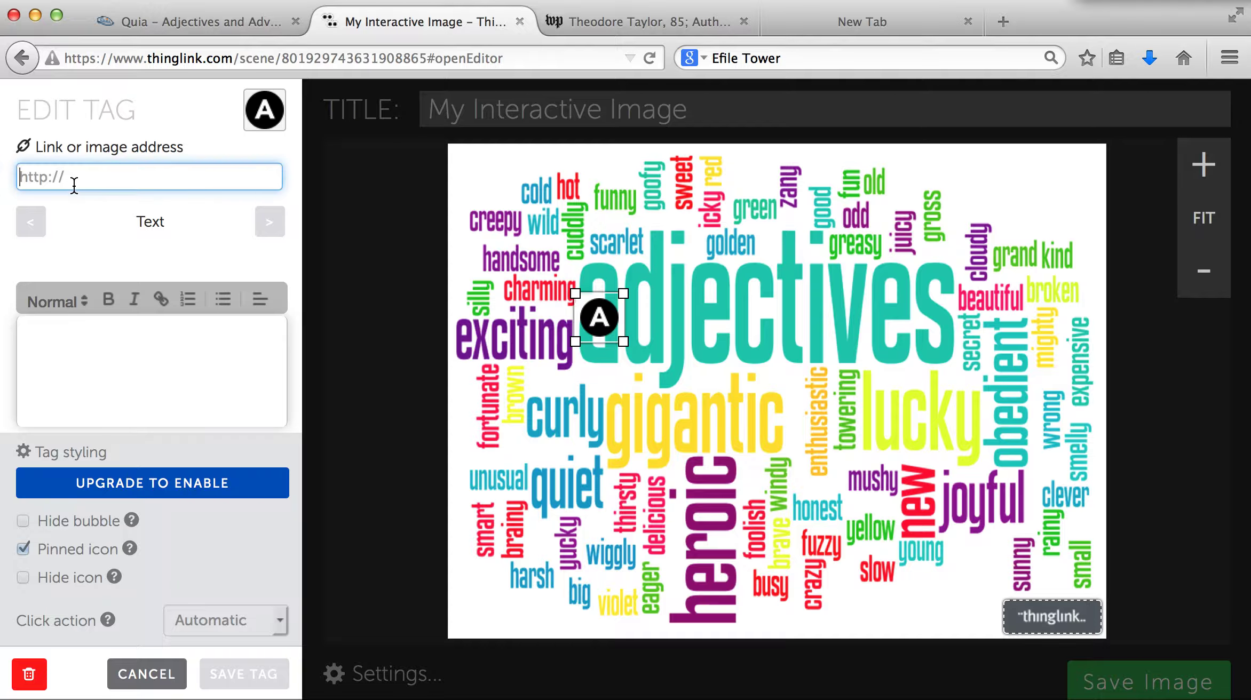
- Copy the Rags to Riches game URL from the Quia tab and return to ThingLink
{"action": "left_click", "coordinate": [190, 26]}
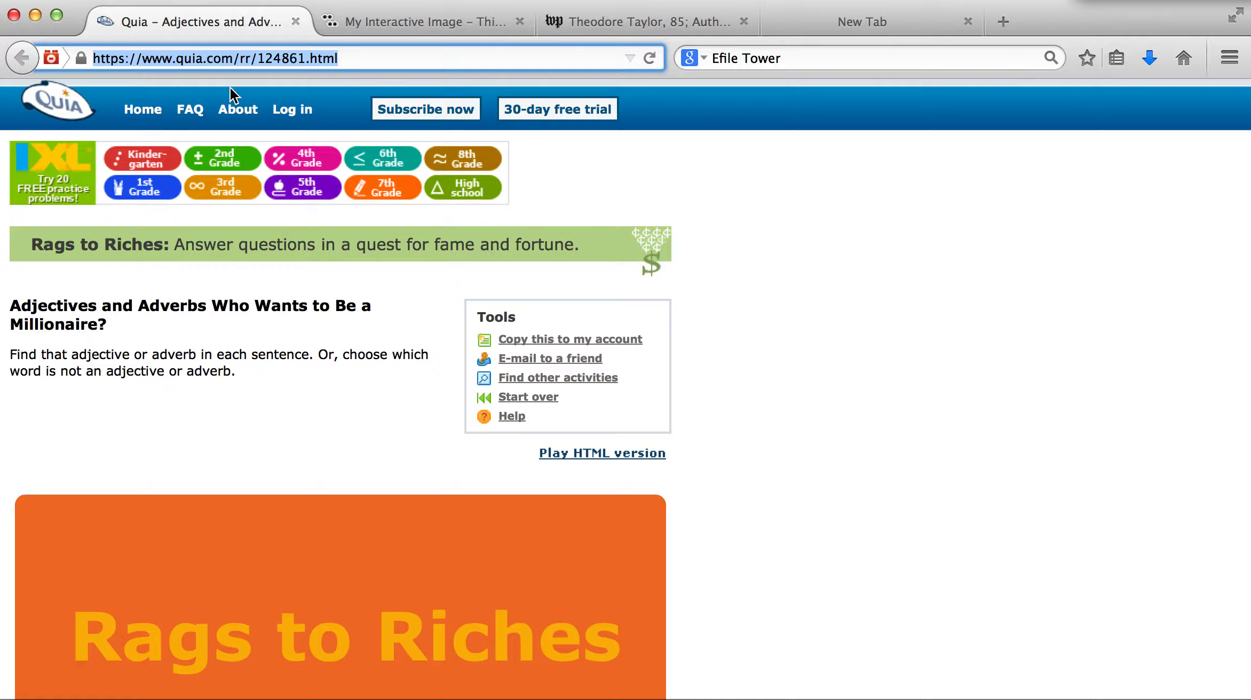
{"action": "triple_click", "coordinate": [211, 59]}
{"action": "key", "text": "ctrl+c"}
{"action": "left_click", "coordinate": [428, 30]}
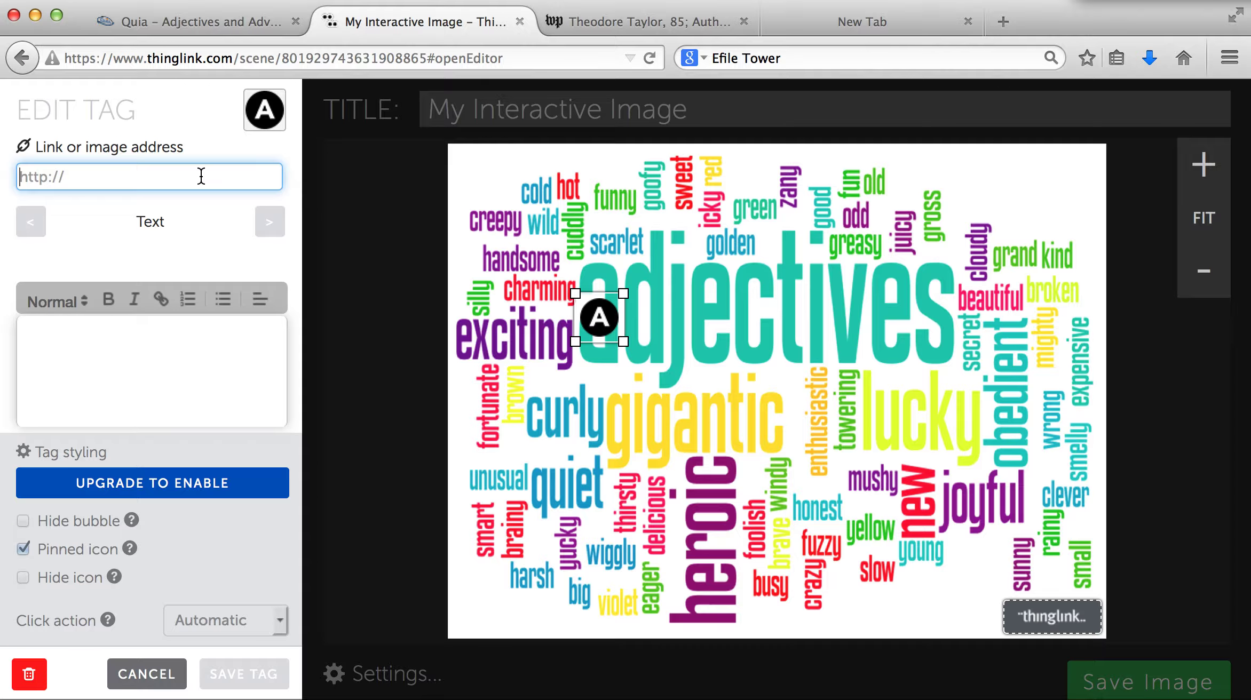
- Paste the Quia game link into tag A and add the description 'Please play this game!'
{"action": "key", "text": "ctrl+v"}
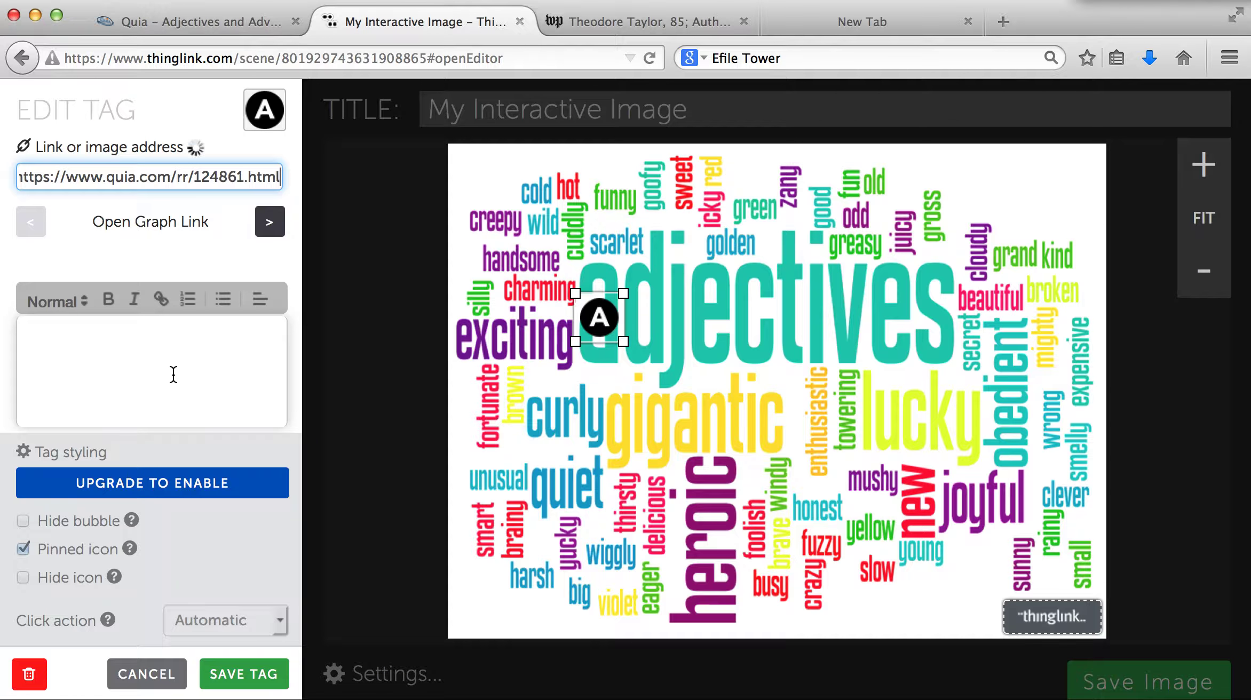
{"action": "left_click", "coordinate": [171, 373]}
{"action": "type", "text": "P"}
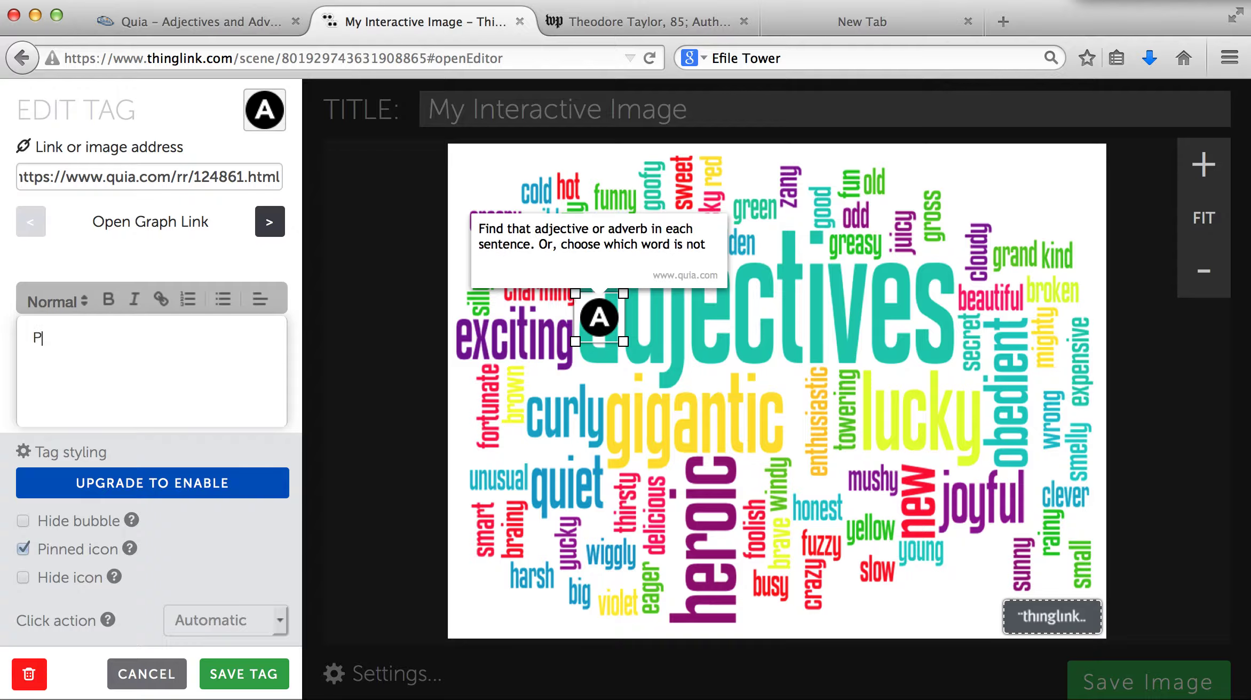
{"action": "type", "text": "lease "}
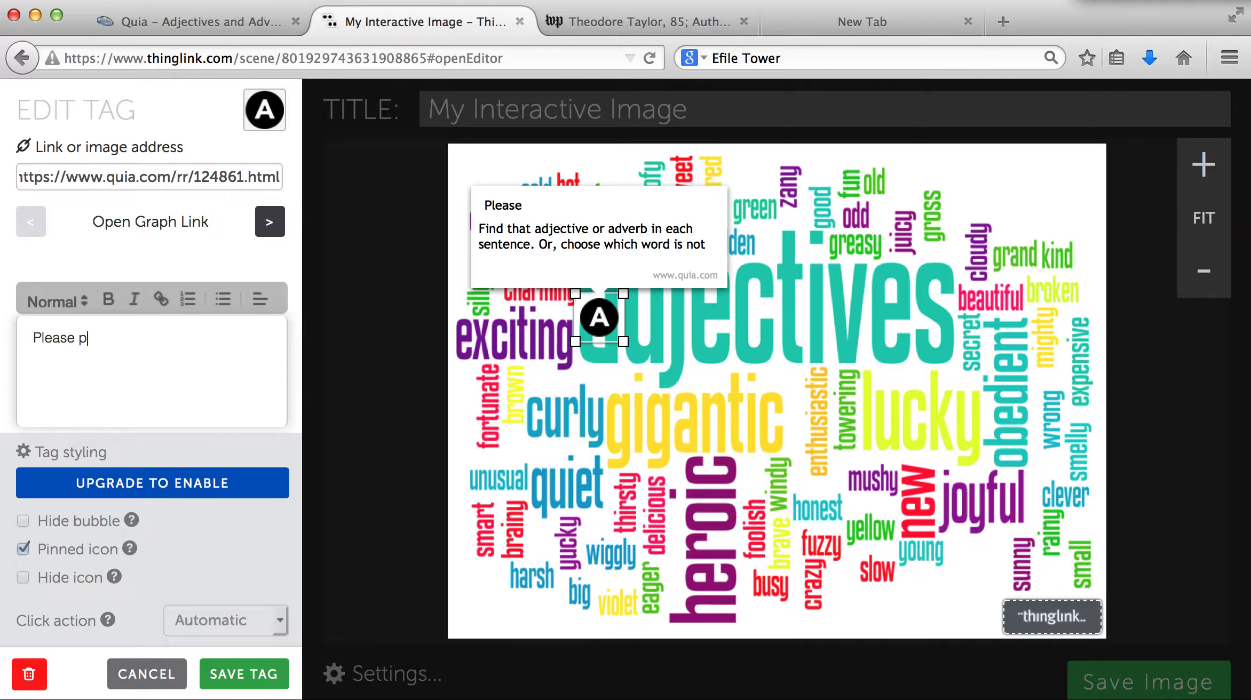
{"action": "type", "text": "play this game!"}
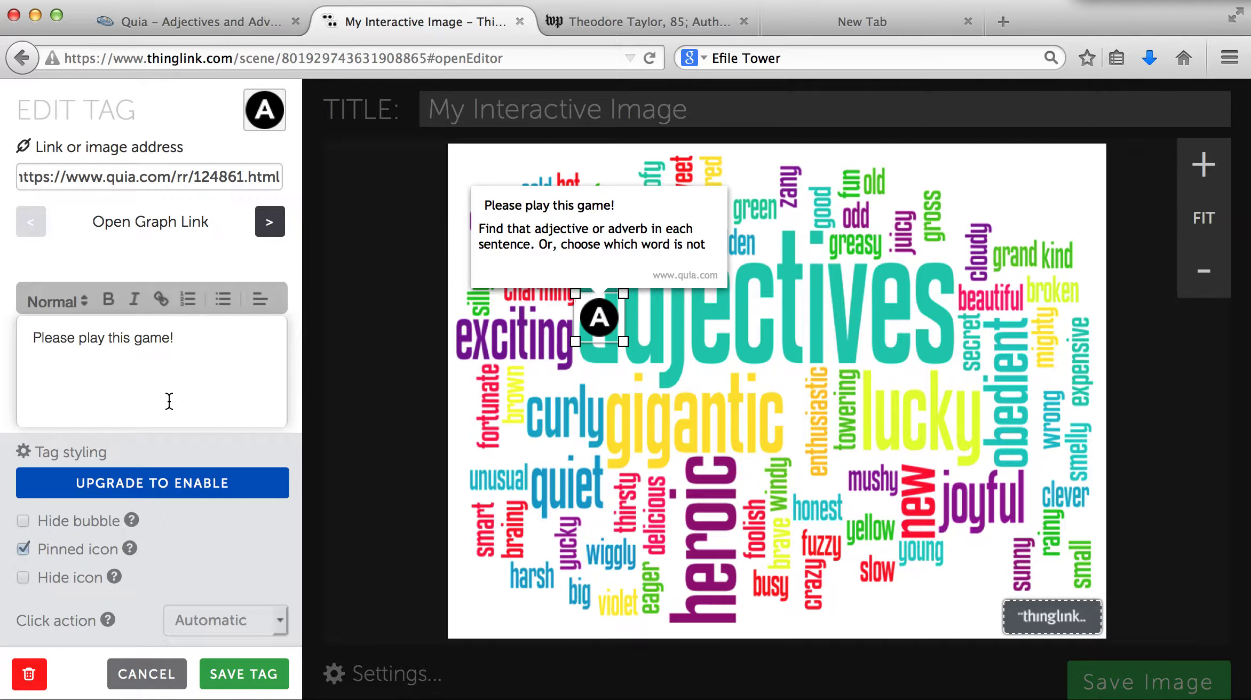
- Save tag A and delete the accidentally added second tag
{"action": "left_click", "coordinate": [243, 675]}
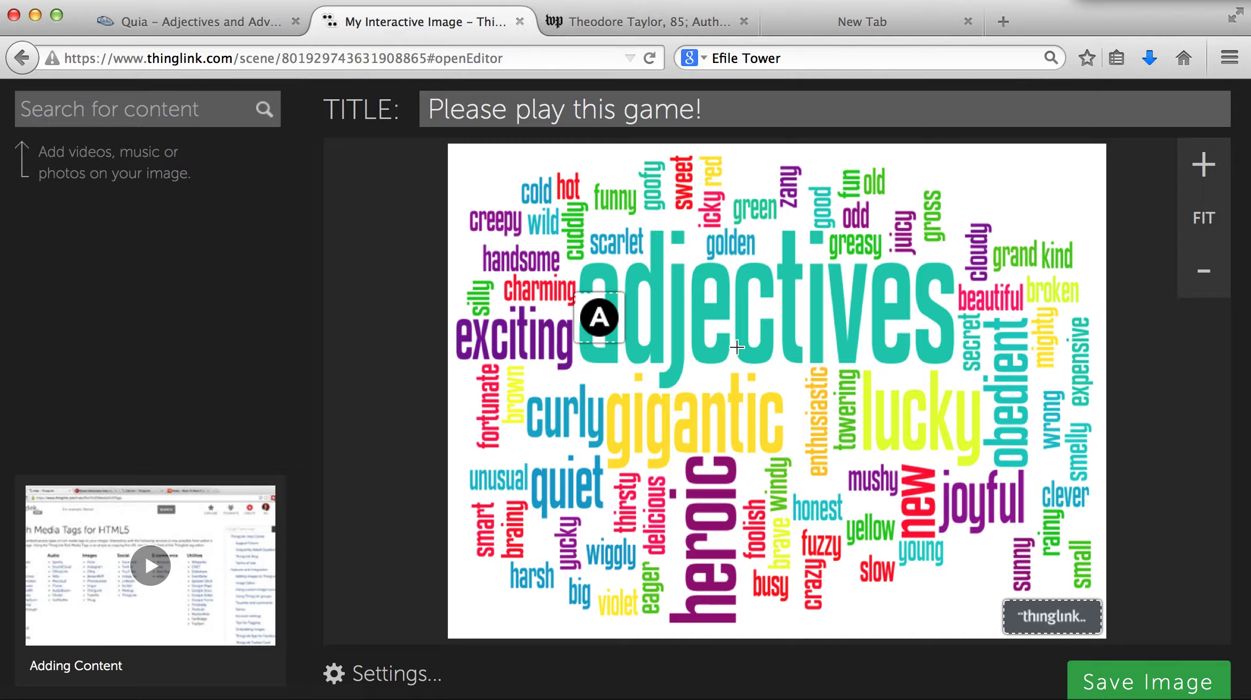
{"action": "left_click", "coordinate": [754, 355]}
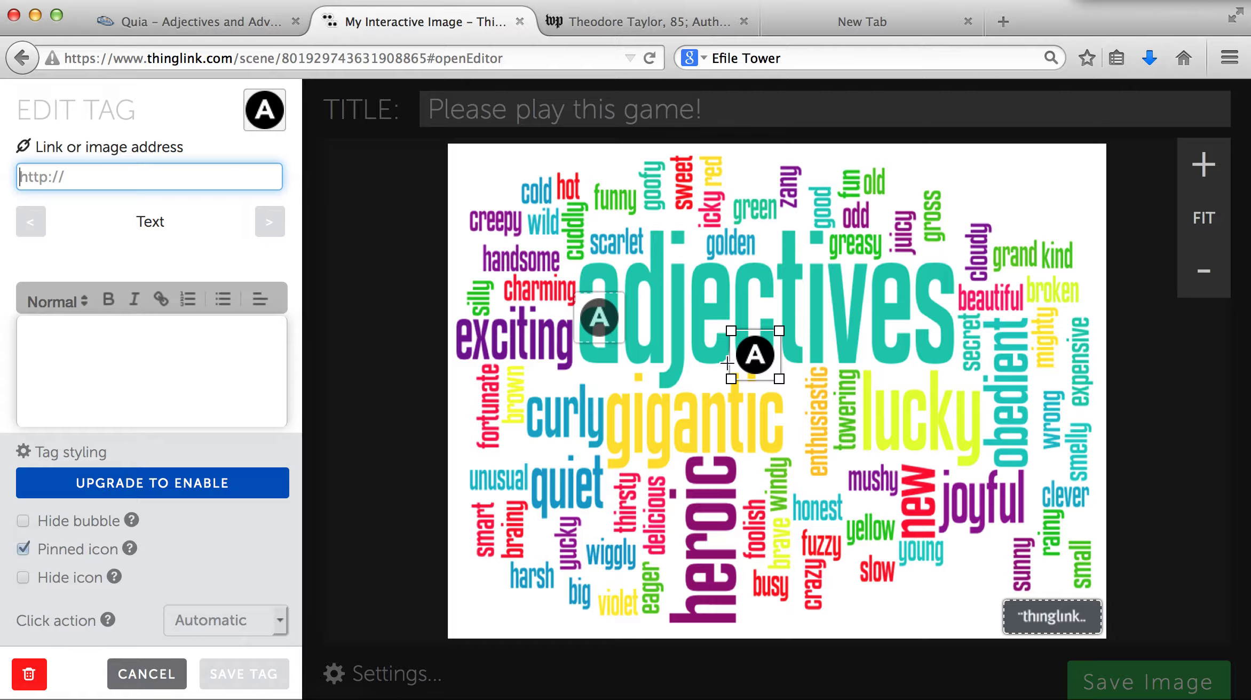
{"action": "left_click", "coordinate": [30, 676]}
{"action": "left_click", "coordinate": [141, 105]}
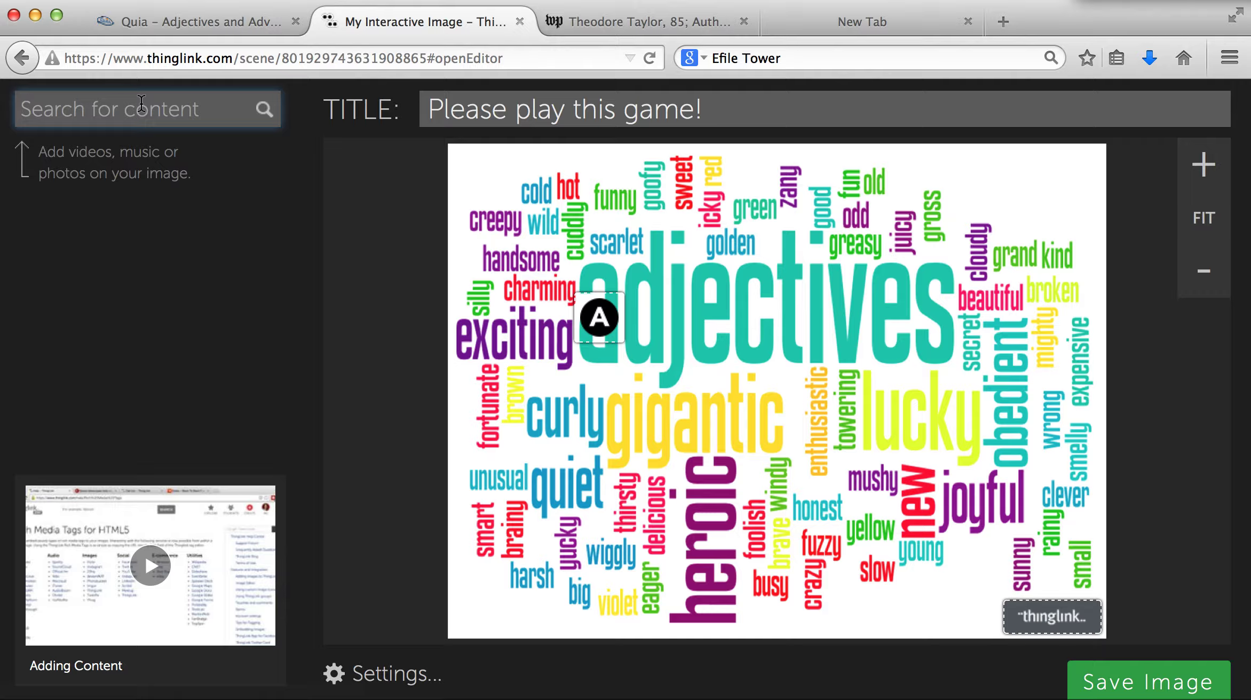
- Search for 'sleeping kitten' media and attach the first video as a new tag
{"action": "type", "text": "sleepi"}
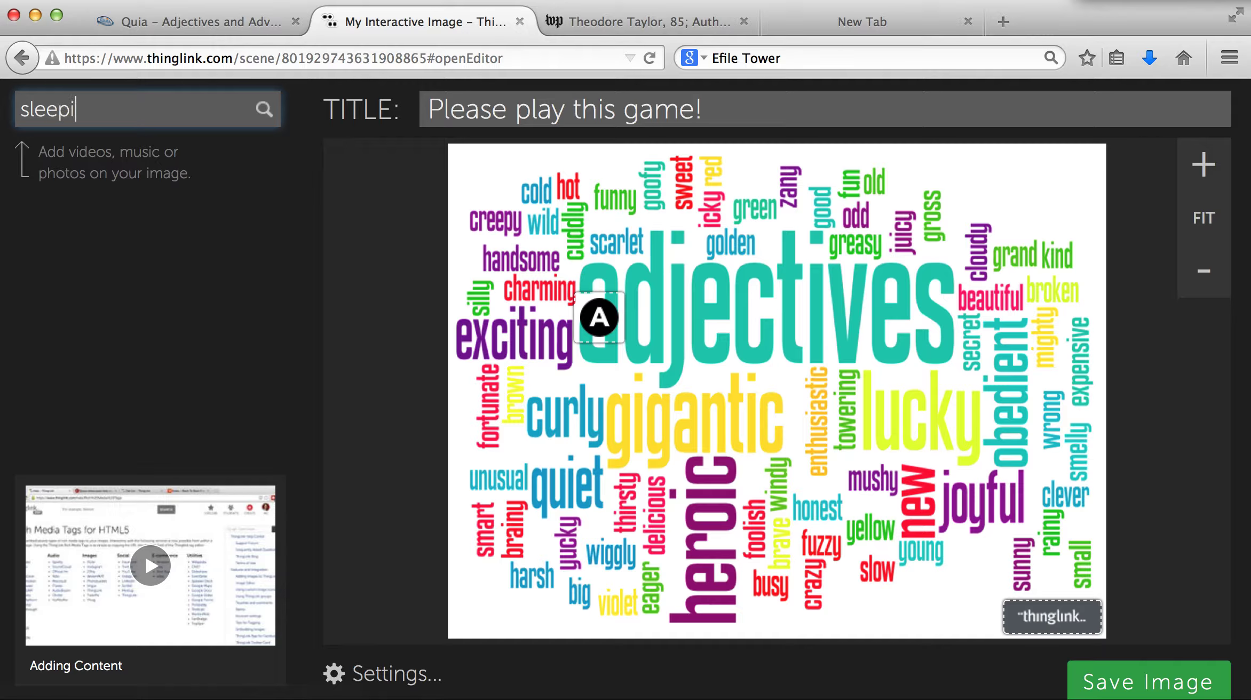
{"action": "type", "text": "ng kitten"}
{"action": "key", "text": "Return"}
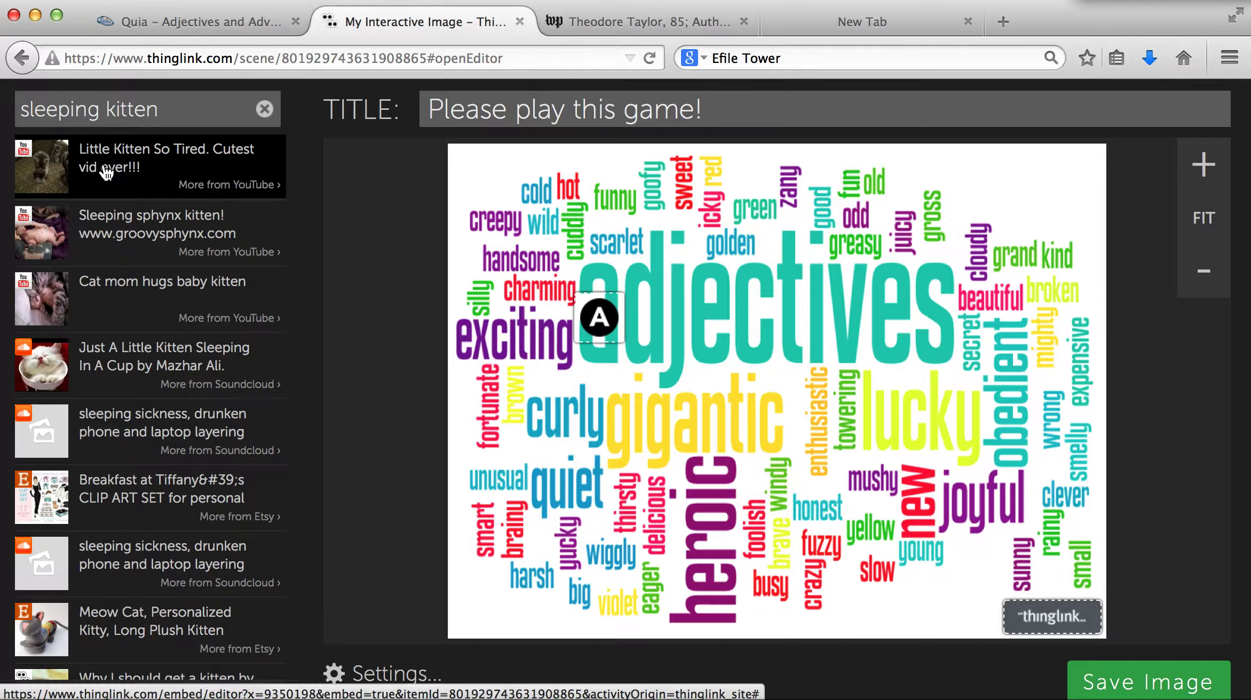
{"action": "left_click", "coordinate": [122, 175]}
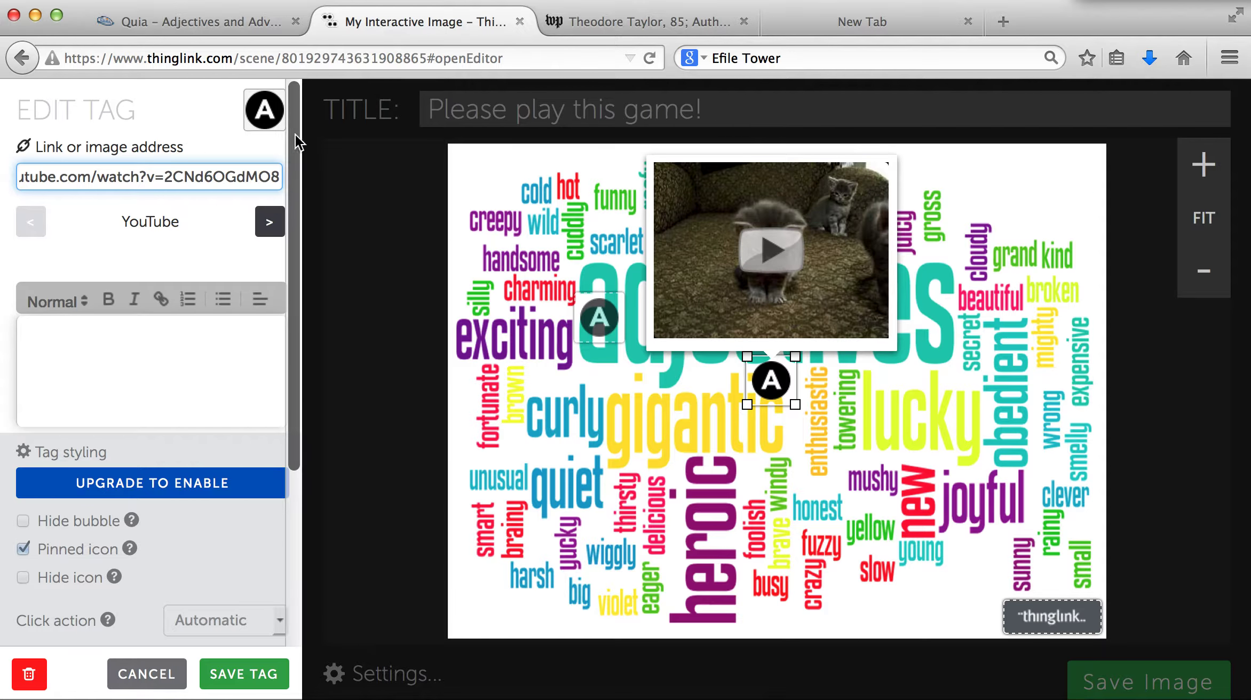
- Give the kitten tag the B icon and the caption about writing three adjectives
{"action": "left_click", "coordinate": [265, 110]}
{"action": "left_click", "coordinate": [574, 350]}
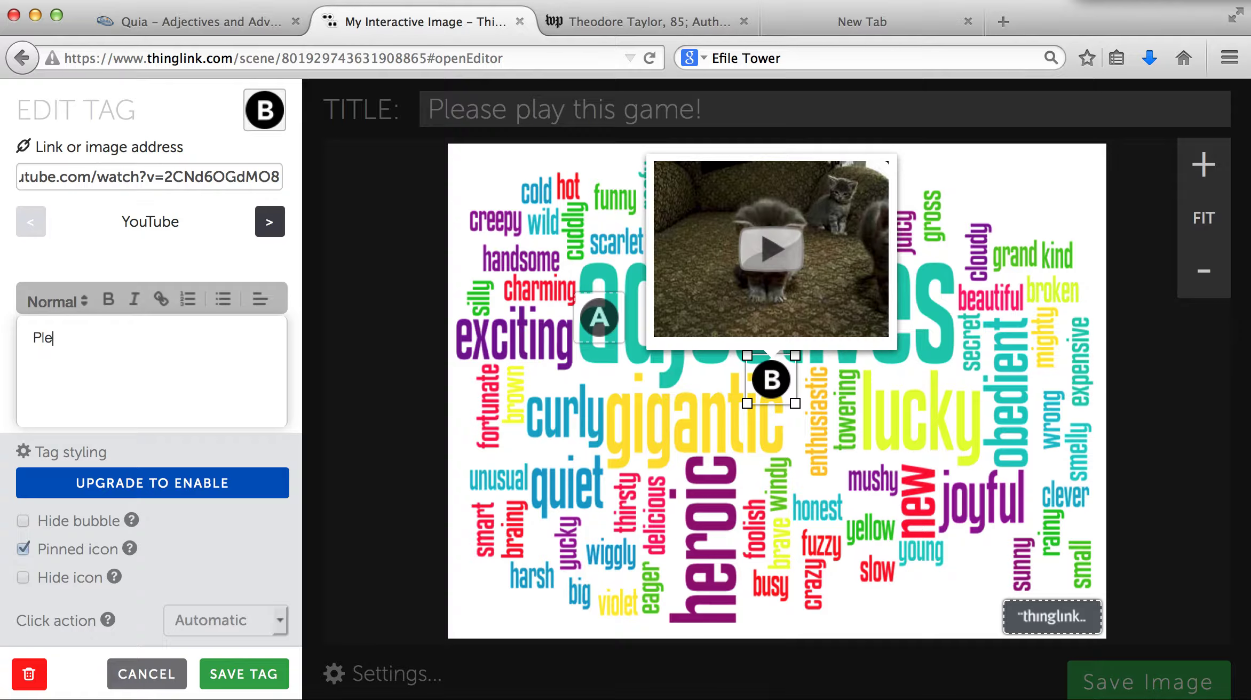
{"action": "type", "text": "watch the vi"}
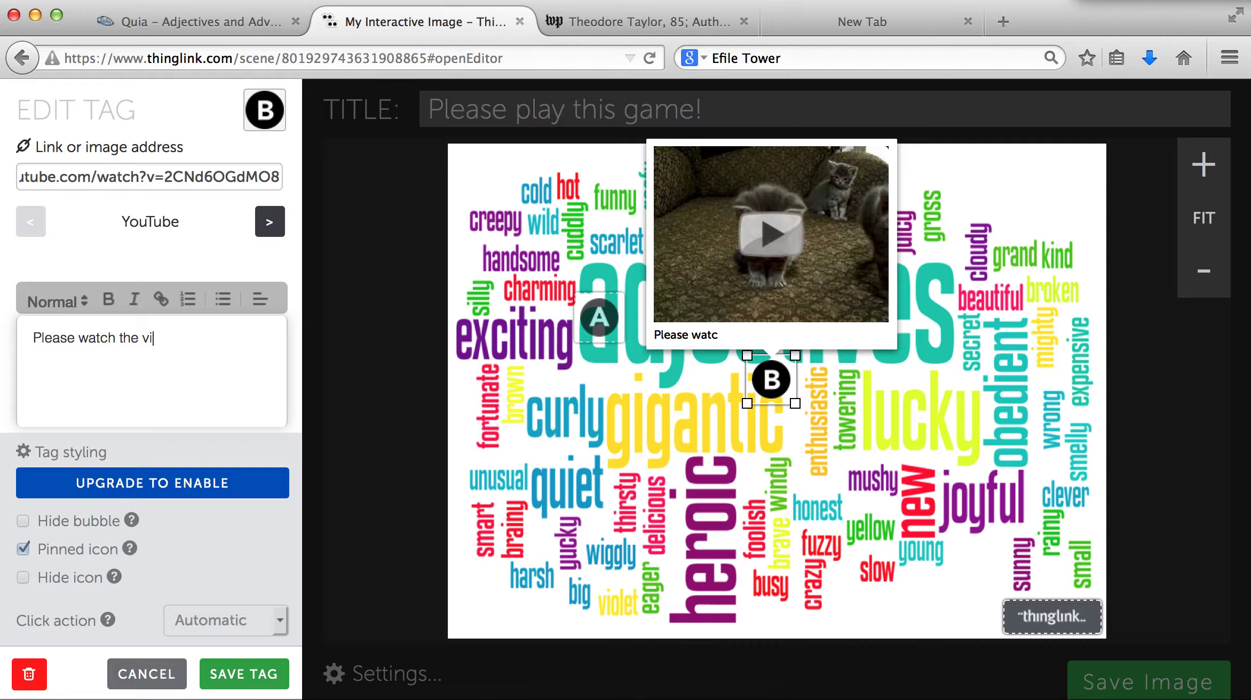
{"action": "type", "text": "deo and"}
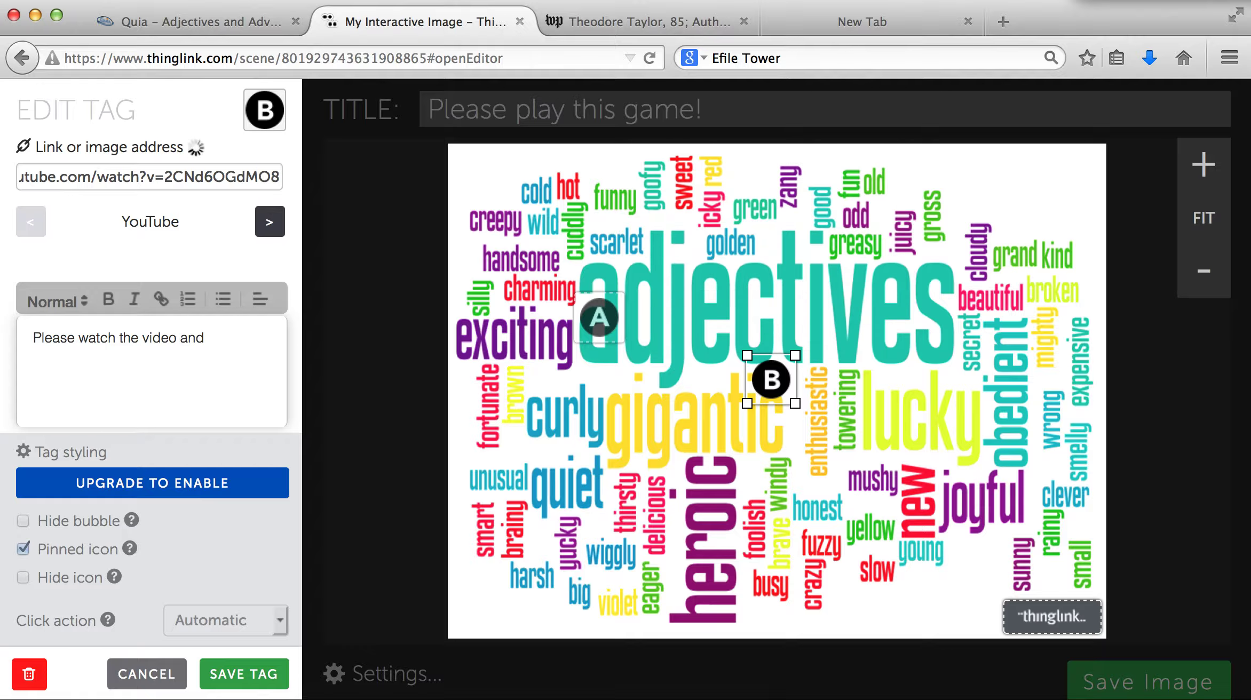
{"action": "type", "text": " write down three "}
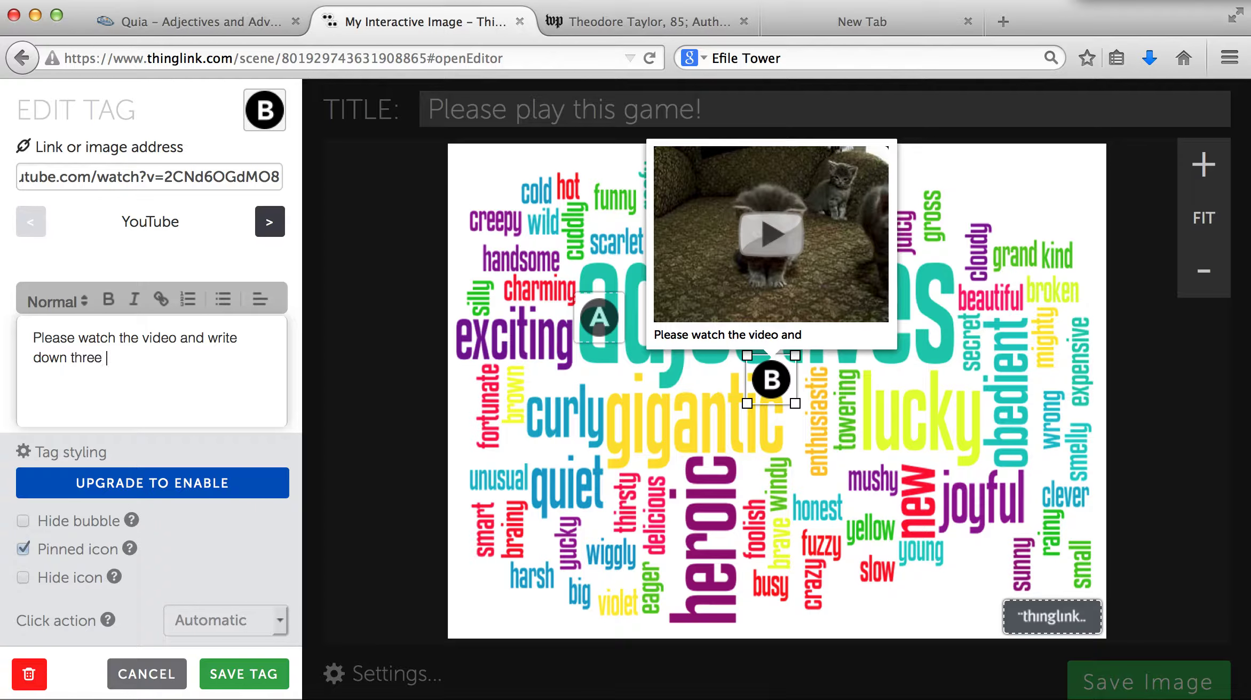
{"action": "type", "text": "adjectives to des"}
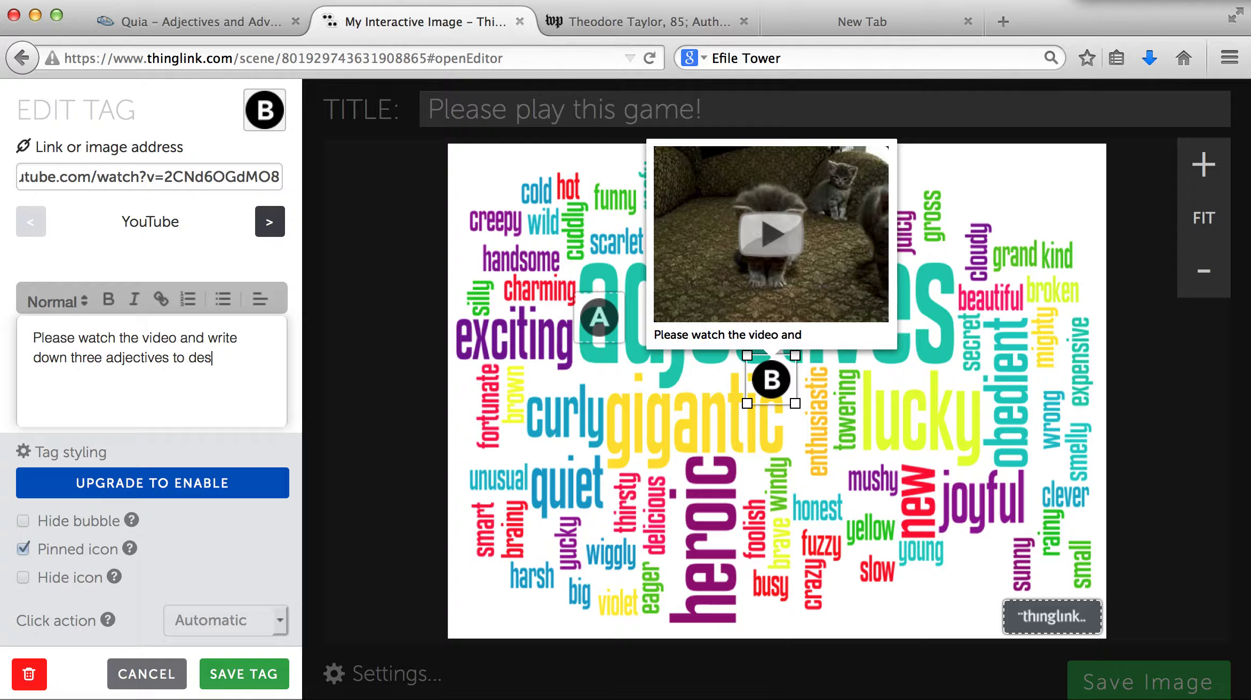
{"action": "type", "text": "cribe this ki"}
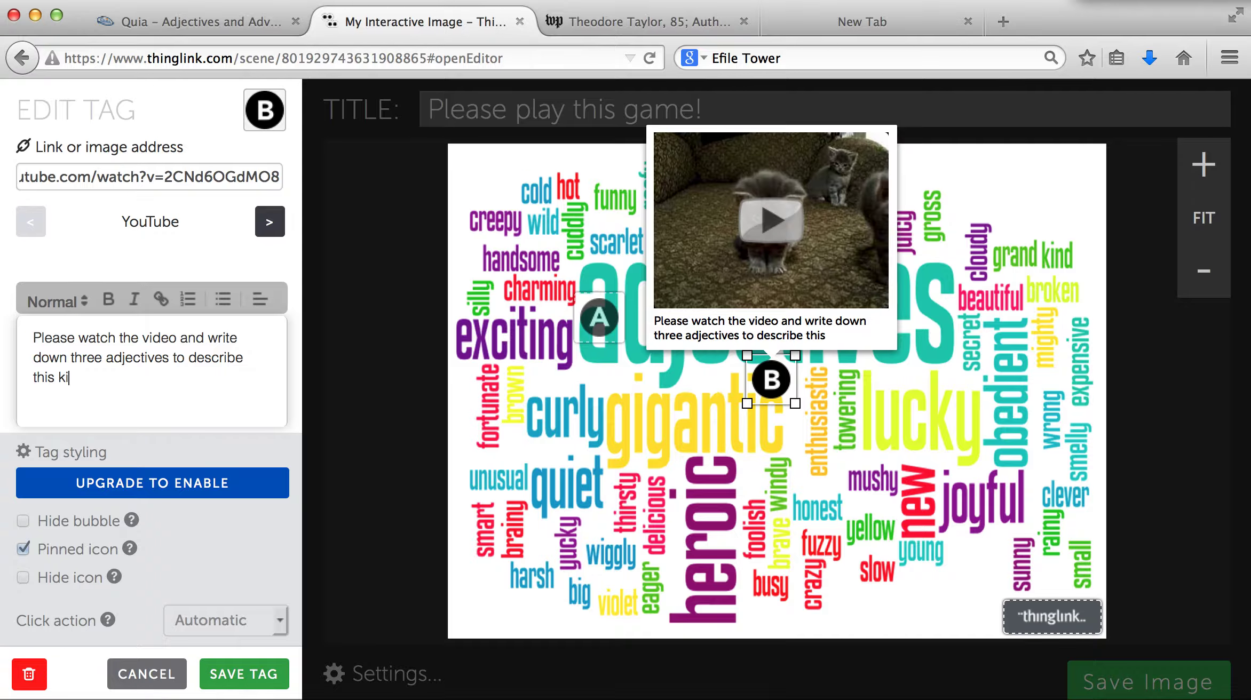
{"action": "type", "text": "tten."}
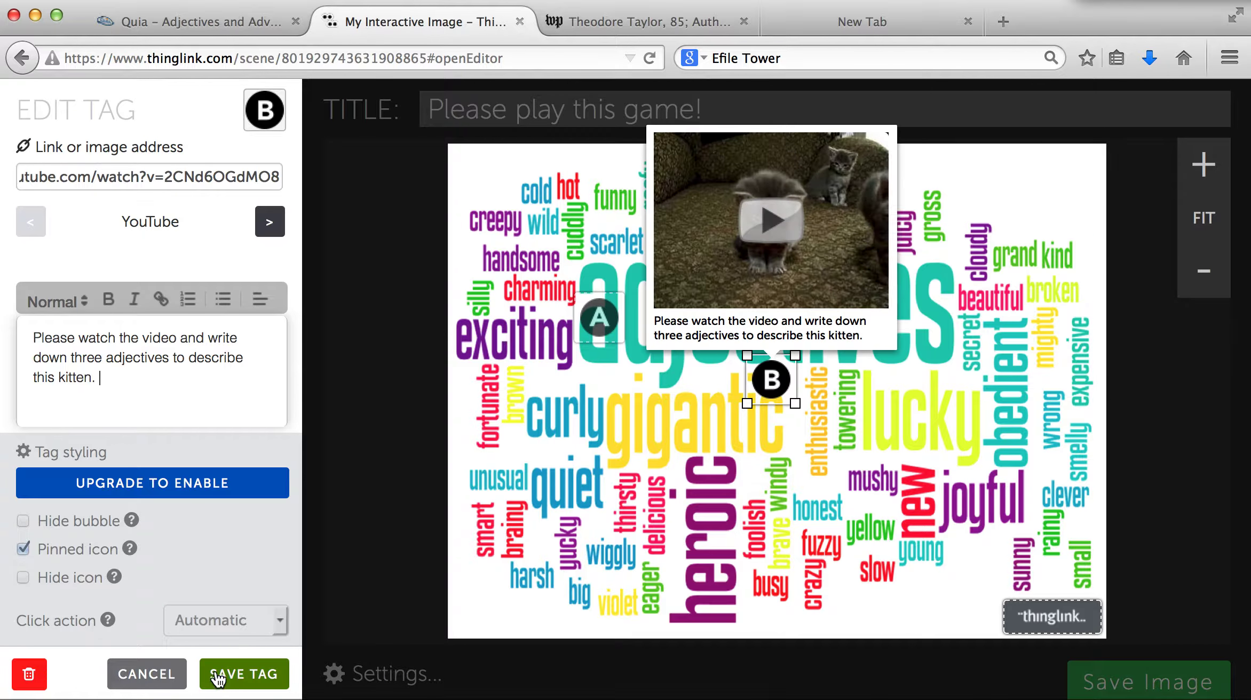
- Save the kitten tag, retitle the image 'Adjectives', and save the interactive image
{"action": "left_click", "coordinate": [245, 675]}
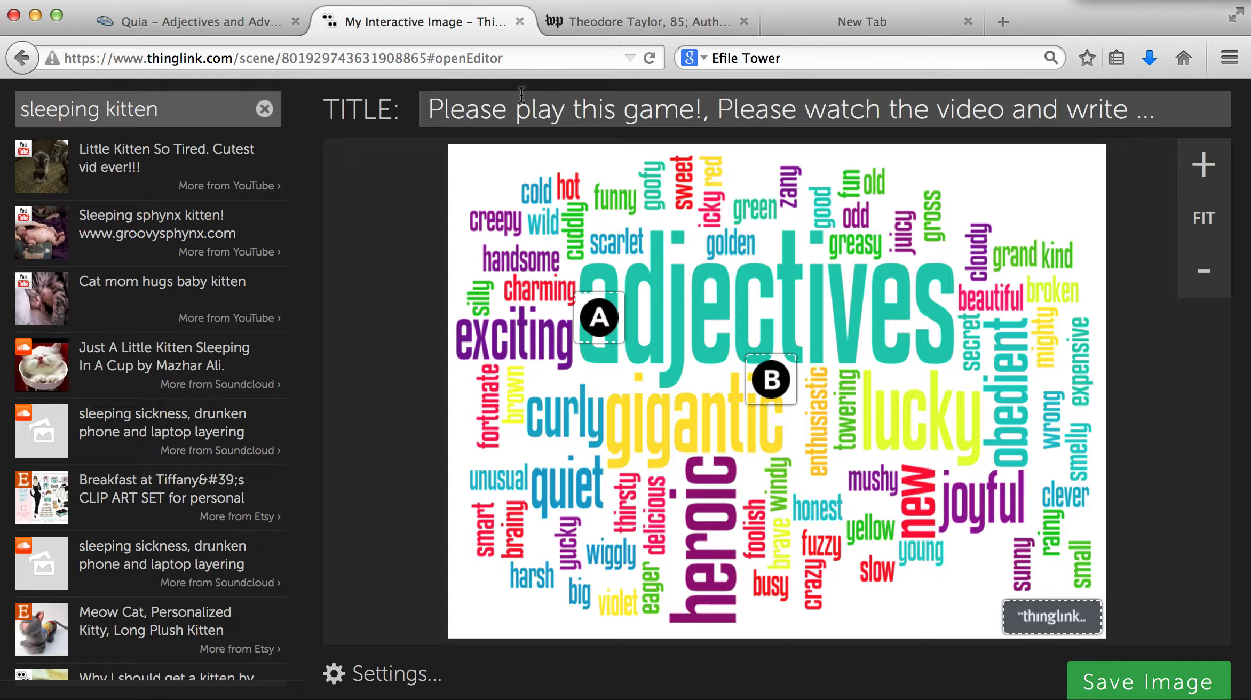
{"action": "left_click", "coordinate": [509, 109]}
{"action": "type", "text": "Adjectives"}
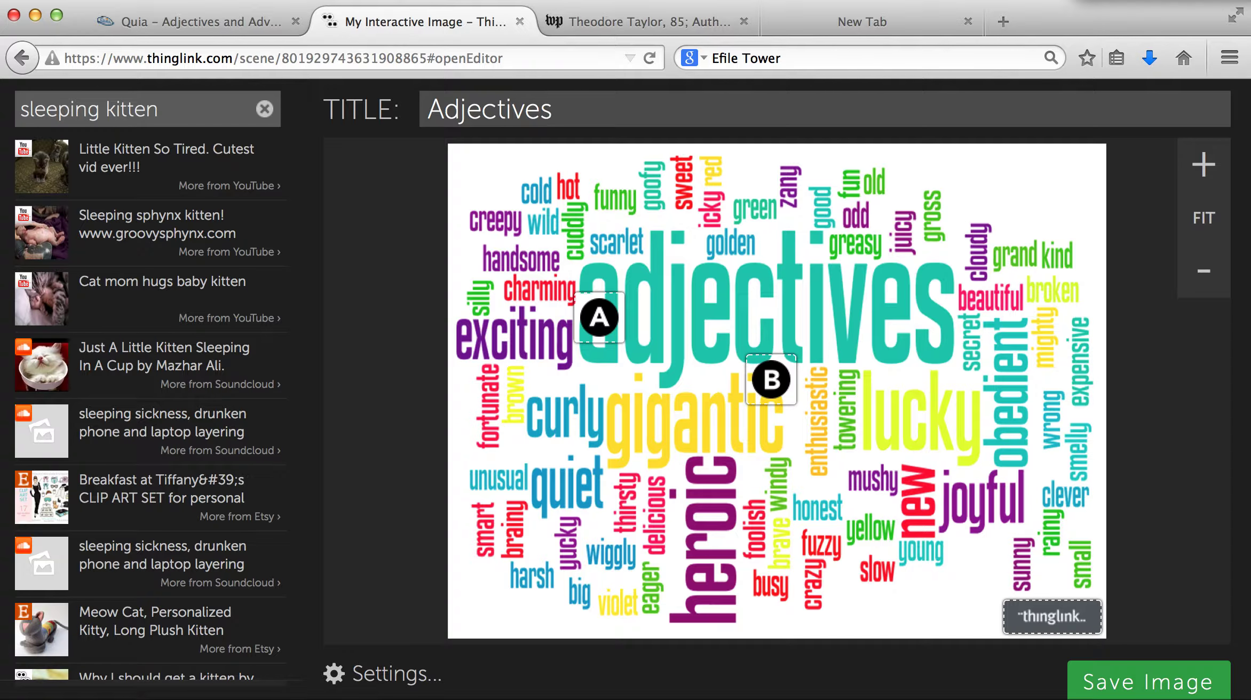
{"action": "left_click", "coordinate": [1182, 687]}
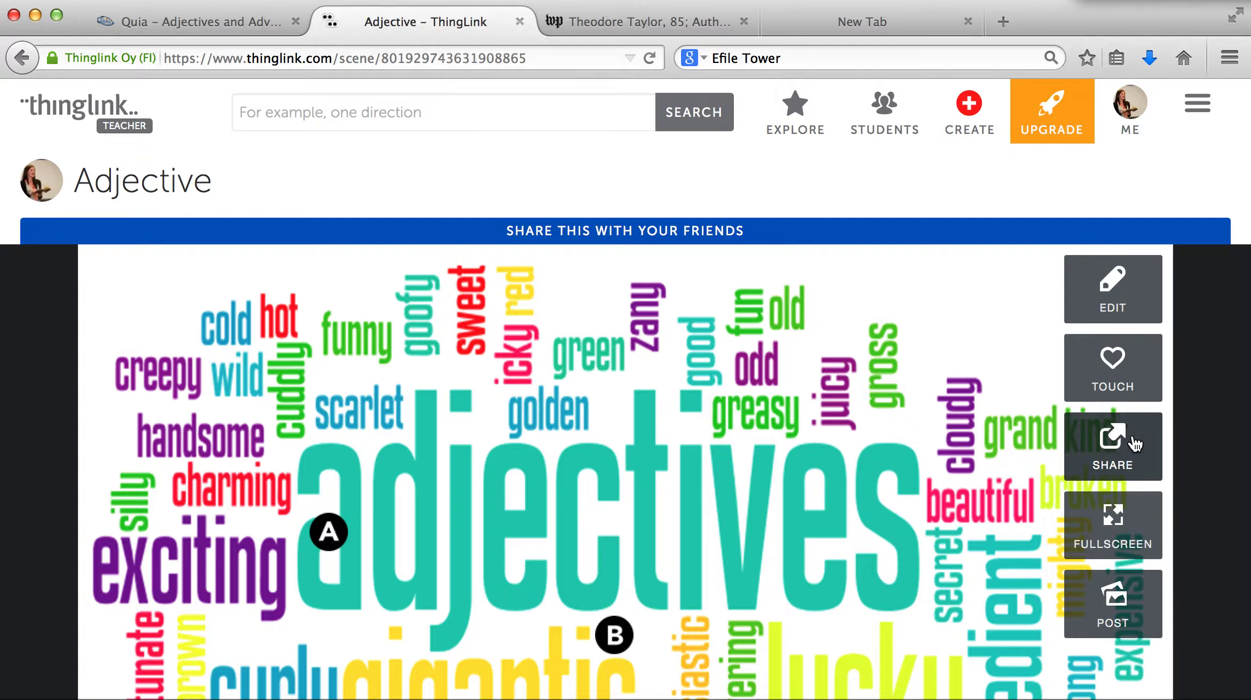
- Open the Share this image dialog showing the Adjective image's link and embed code
{"action": "left_click", "coordinate": [1134, 443]}
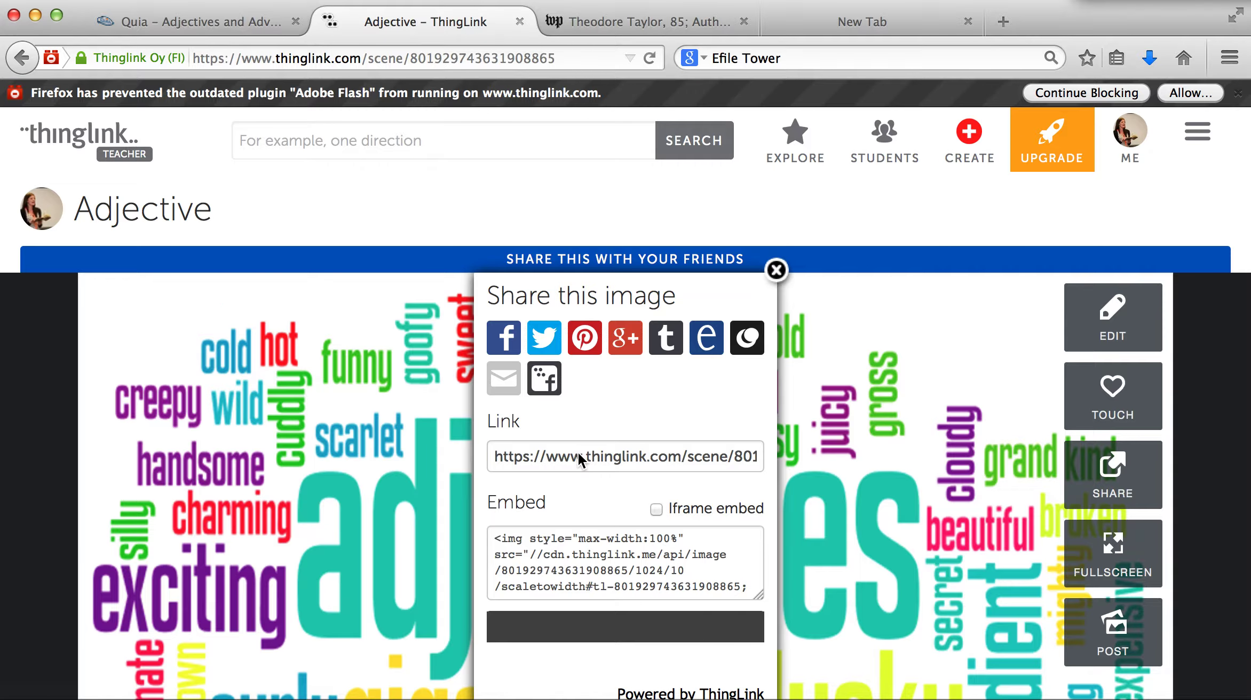
{"action": "scroll", "coordinate": [578, 452], "scroll_direction": "down", "scroll_amount": 3}
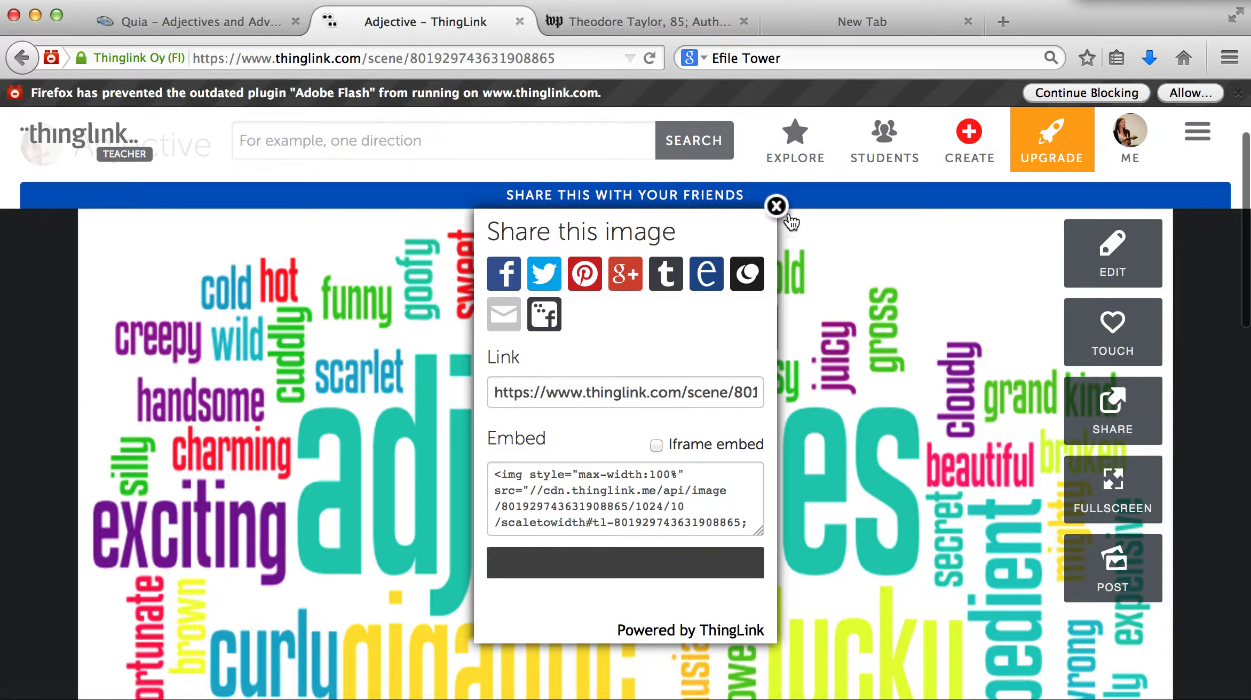
- Close the share popup and post the Adjective image to the second students channel
{"action": "left_click", "coordinate": [776, 207]}
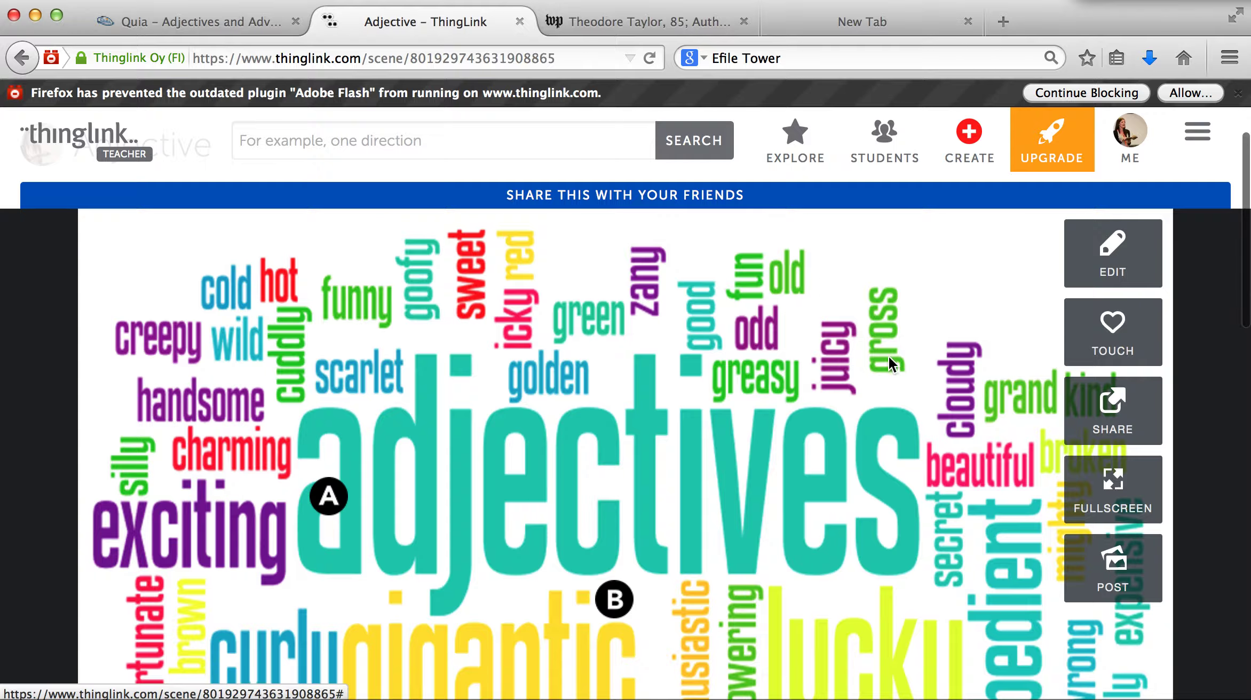
{"action": "left_click", "coordinate": [1114, 585]}
{"action": "scroll", "coordinate": [977, 556], "scroll_direction": "down", "scroll_amount": 4}
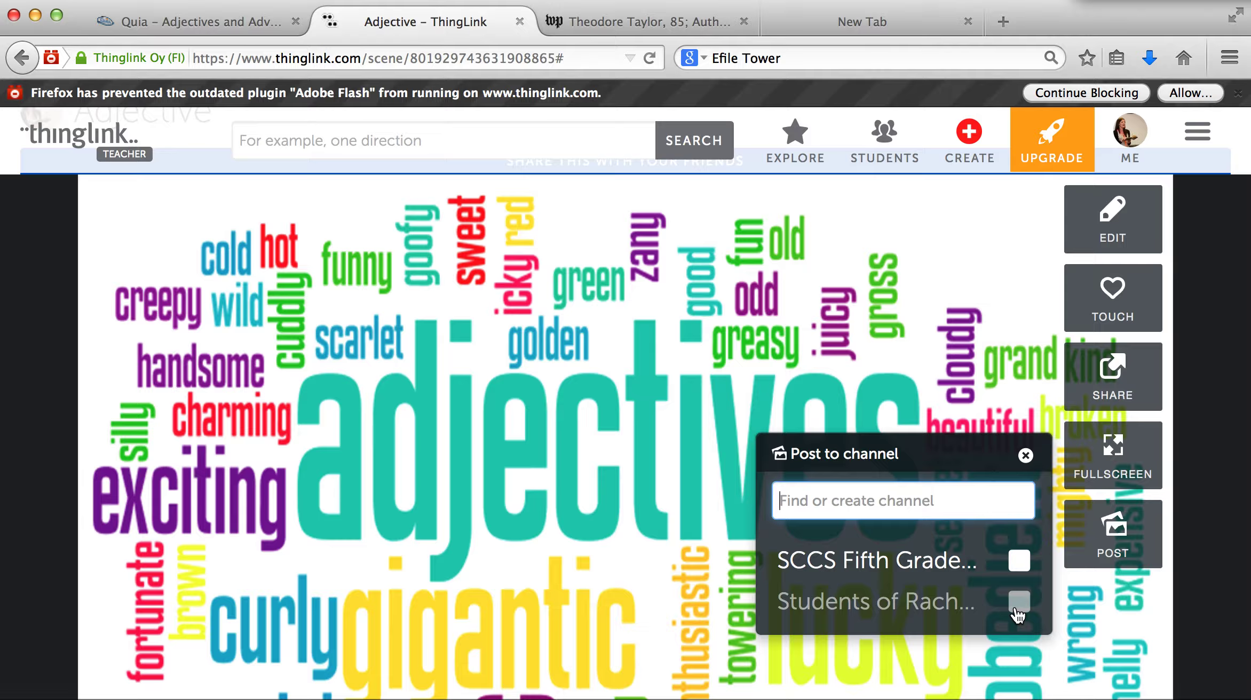
{"action": "left_click", "coordinate": [1017, 608]}
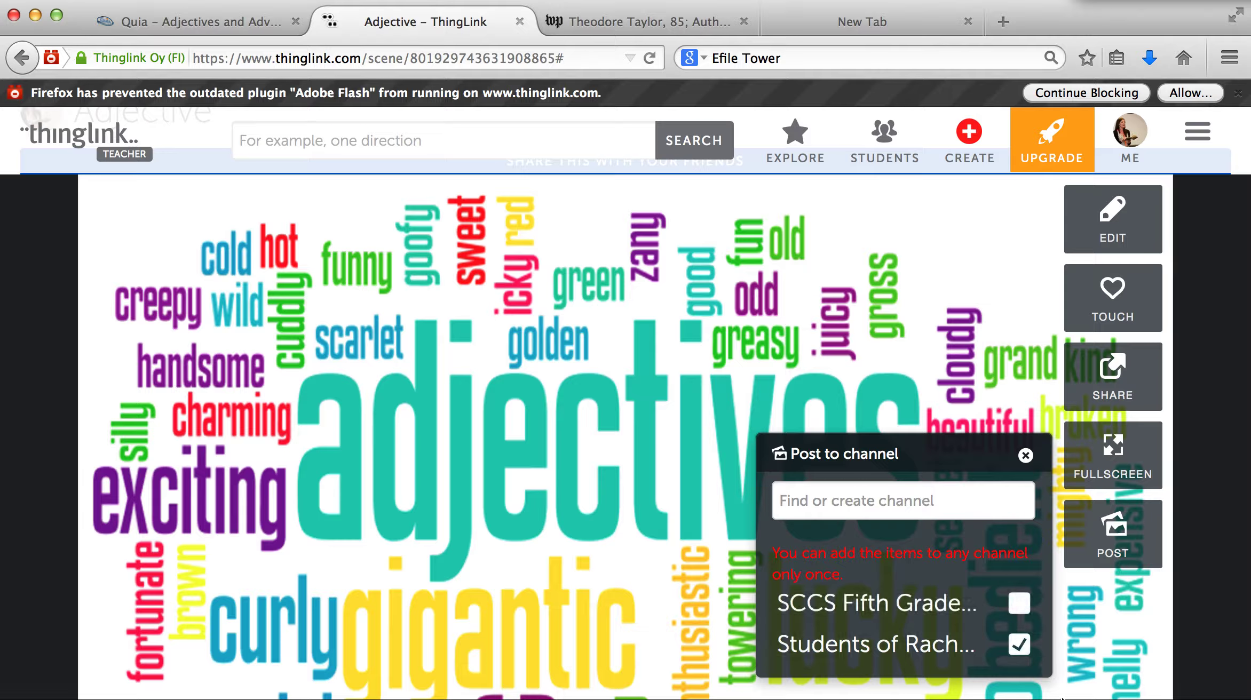
{"action": "left_click", "coordinate": [1025, 456]}
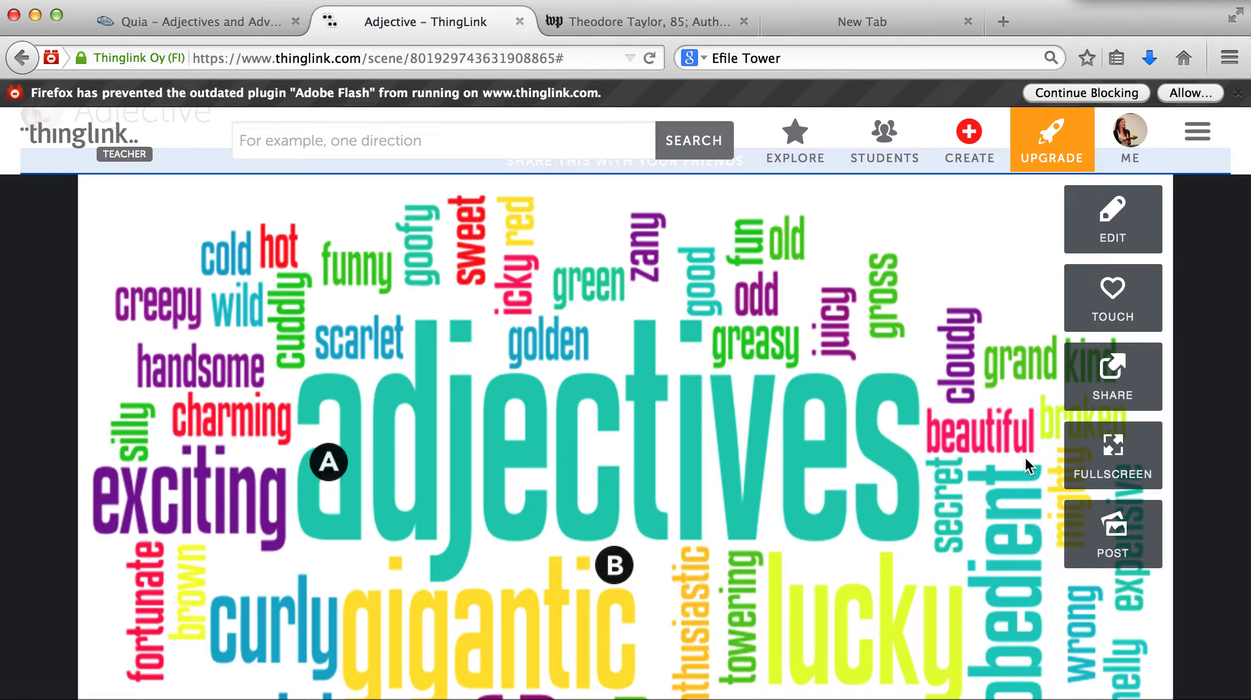
- From the profile page, open The Cay image and reveal the popups for tags A and B
{"action": "left_click", "coordinate": [1124, 155]}
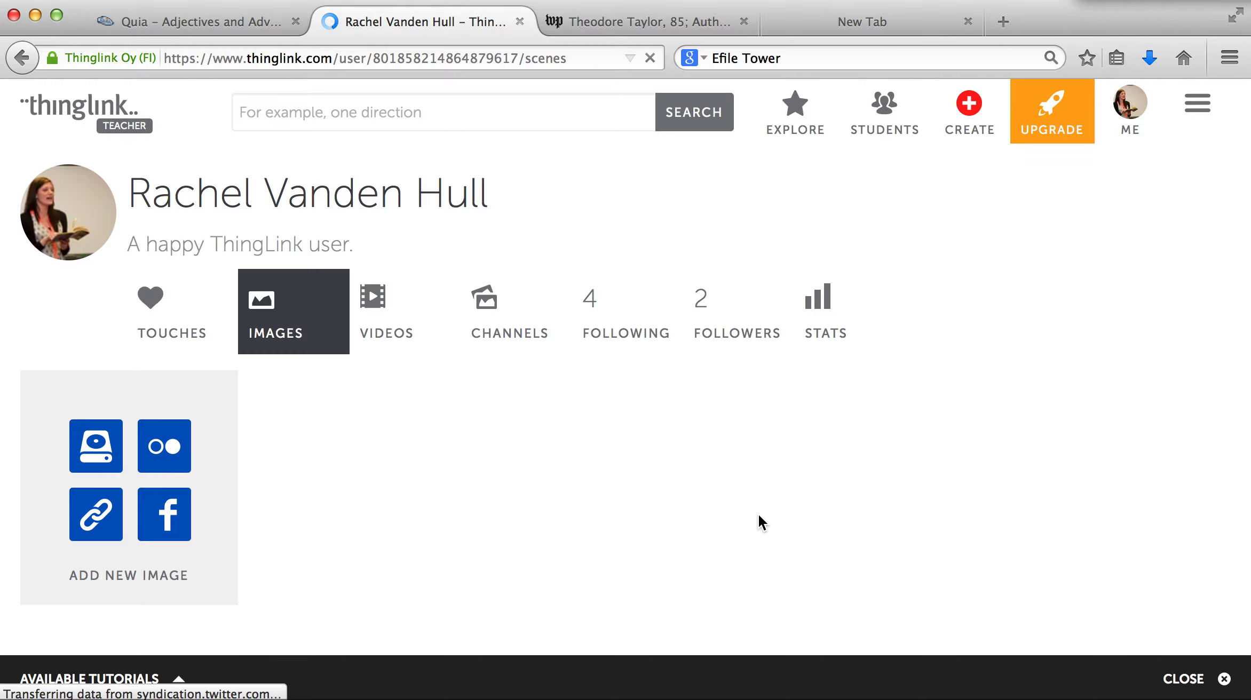
{"action": "scroll", "coordinate": [678, 486], "scroll_direction": "down", "scroll_amount": 2}
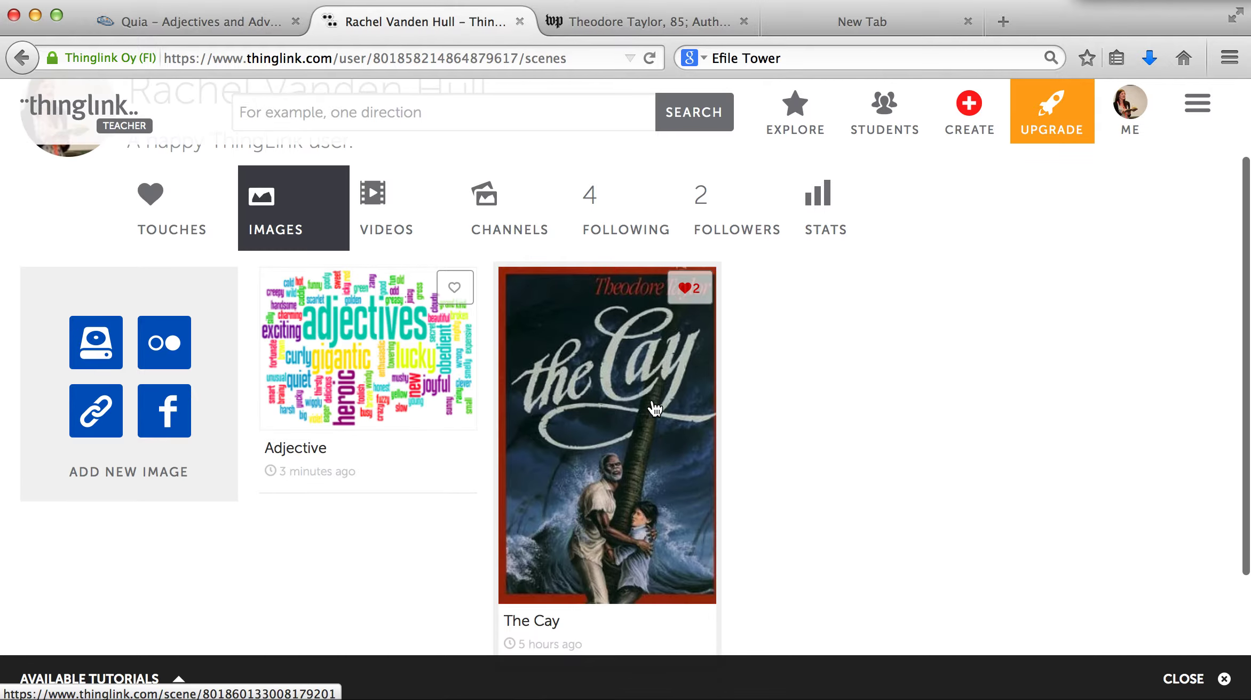
{"action": "left_click", "coordinate": [648, 399]}
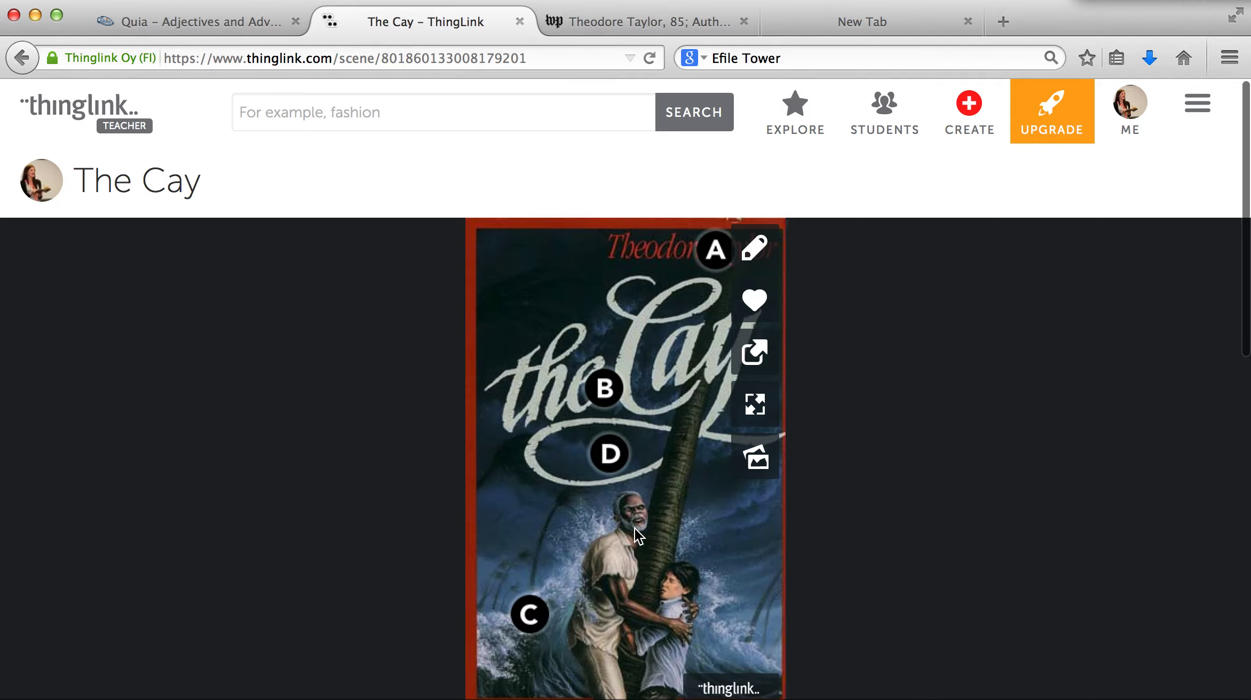
{"action": "scroll", "coordinate": [634, 527], "scroll_direction": "down", "scroll_amount": 1}
{"action": "mouse_move", "coordinate": [714, 227]}
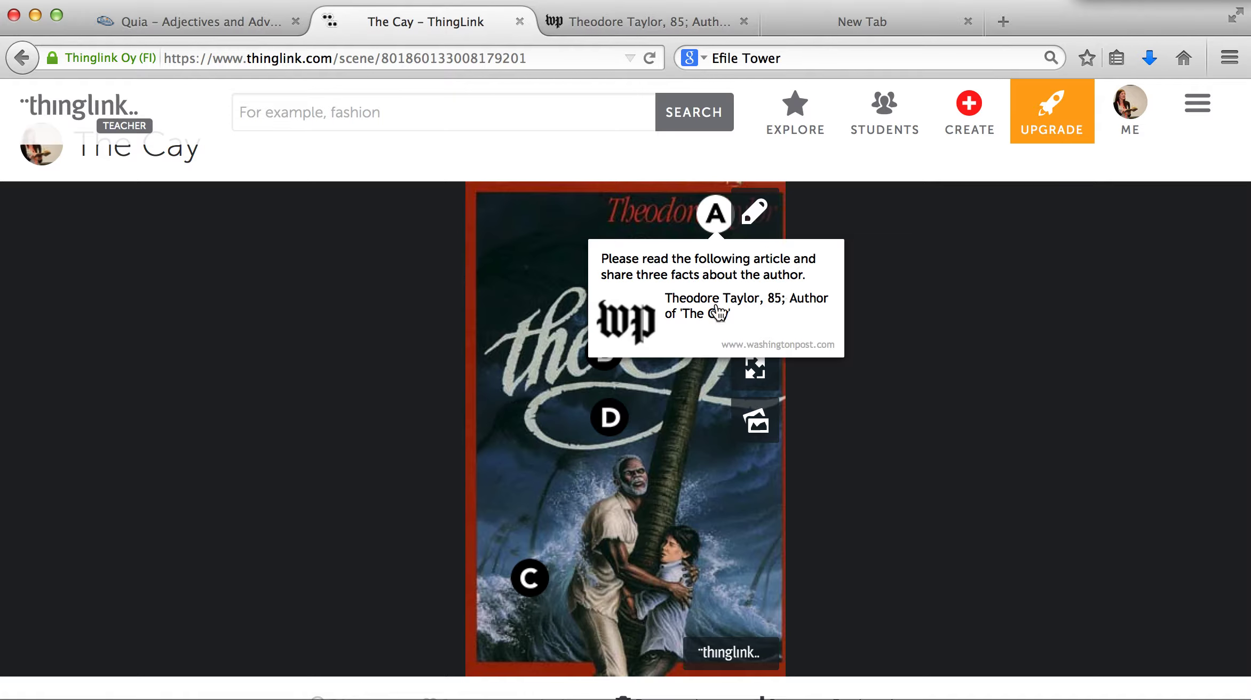
{"action": "mouse_move", "coordinate": [611, 364]}
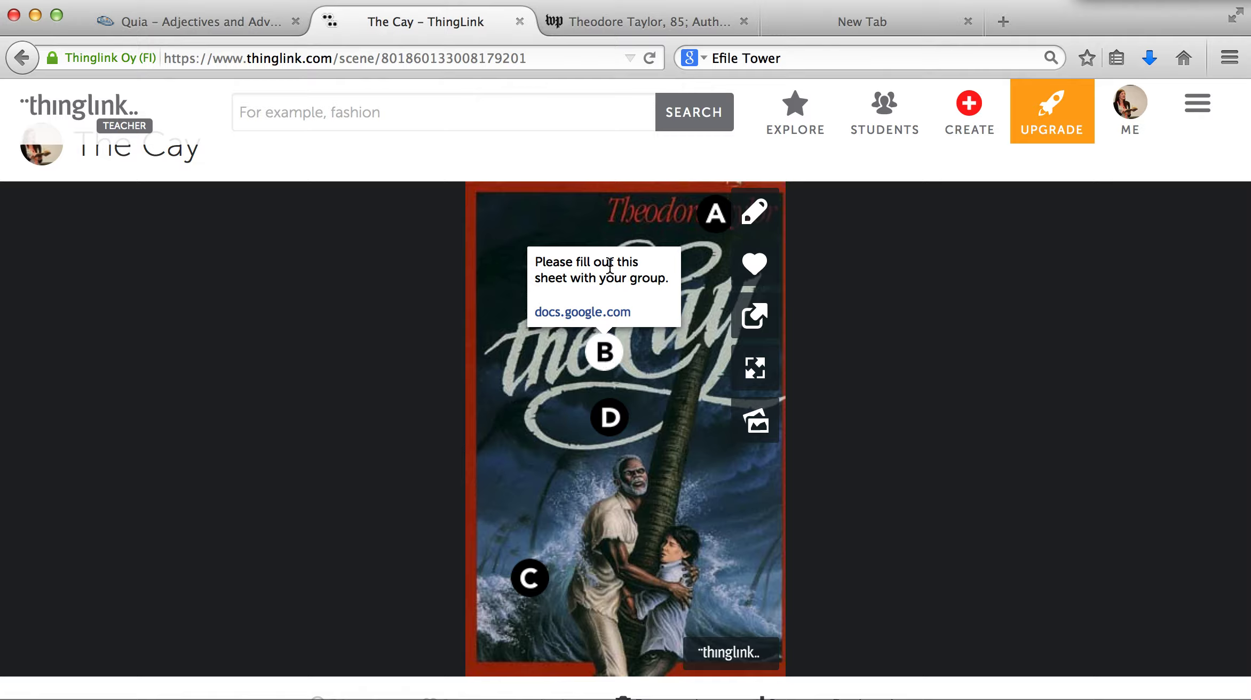
- Open tag B's linked 'Dialect: What is it?' Google Doc, skim it, then return to The Cay image
{"action": "left_click", "coordinate": [624, 312]}
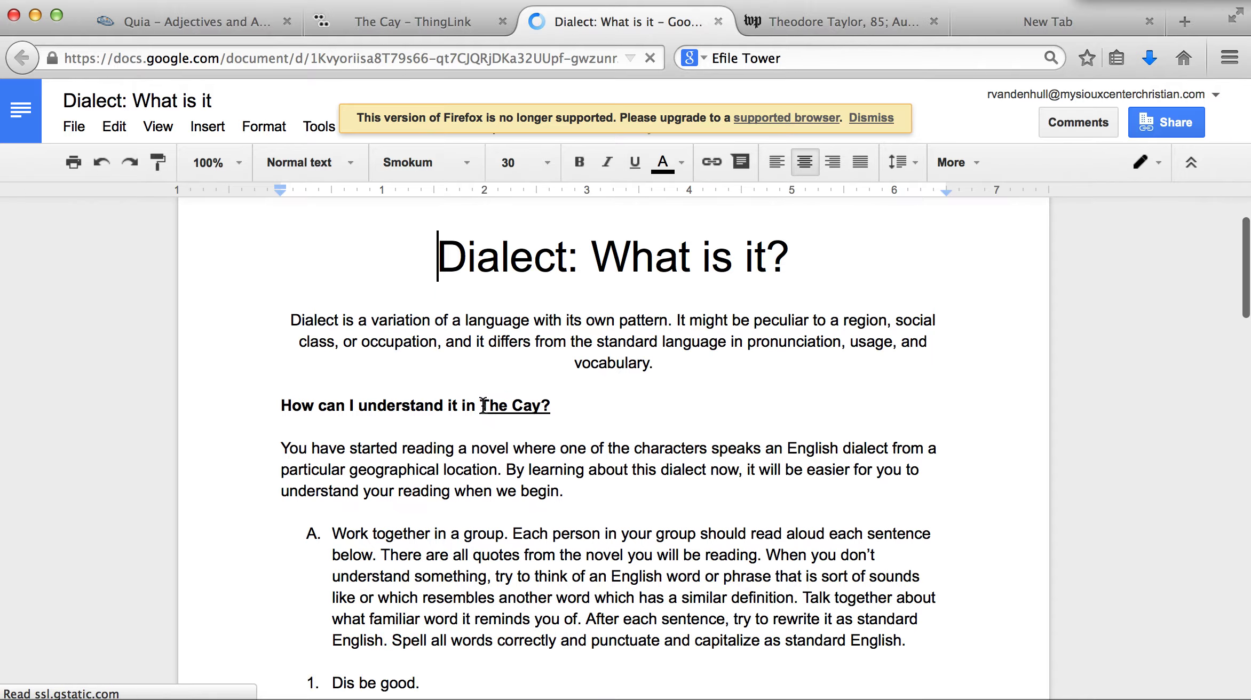
{"action": "scroll", "coordinate": [483, 406], "scroll_direction": "down", "scroll_amount": 5}
{"action": "scroll", "coordinate": [483, 405], "scroll_direction": "up", "scroll_amount": 5}
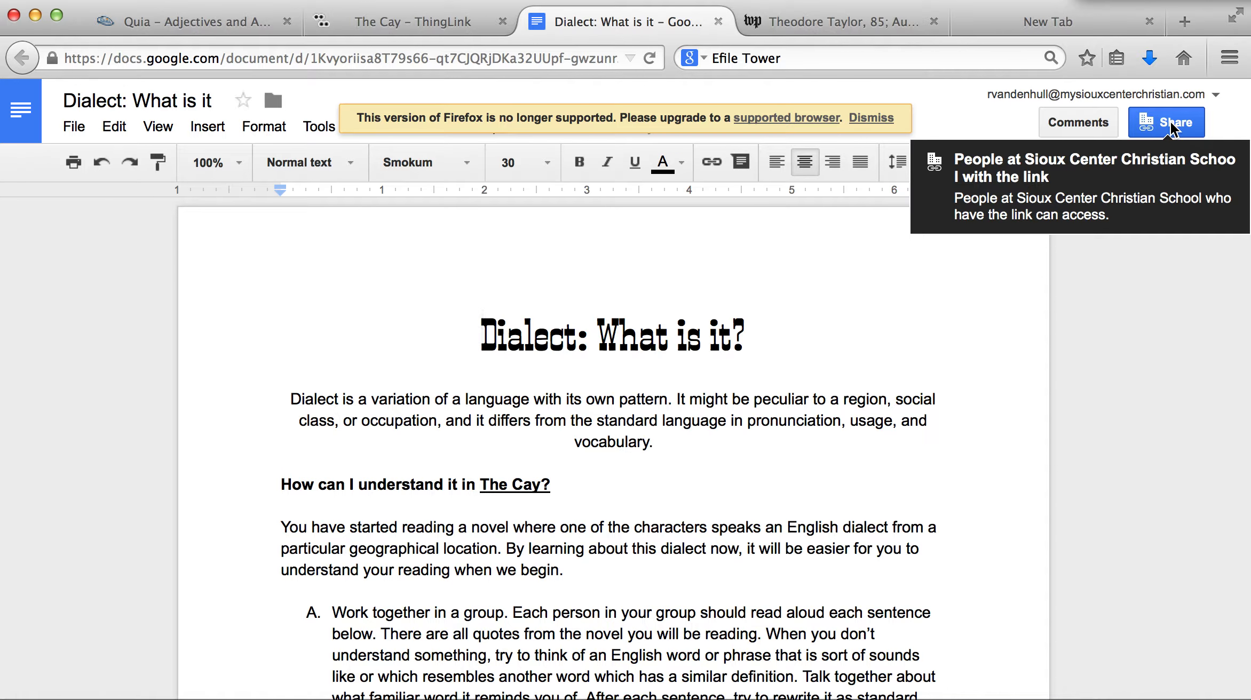
{"action": "left_click", "coordinate": [455, 24]}
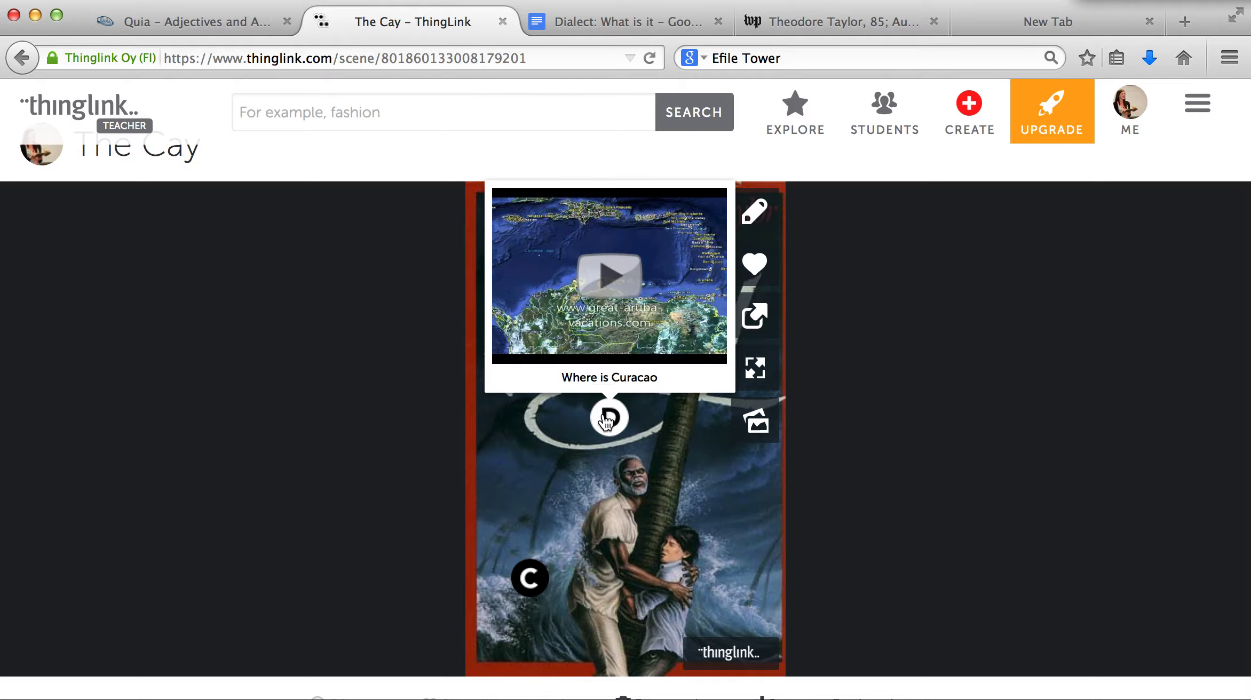
{"action": "mouse_move", "coordinate": [531, 579]}
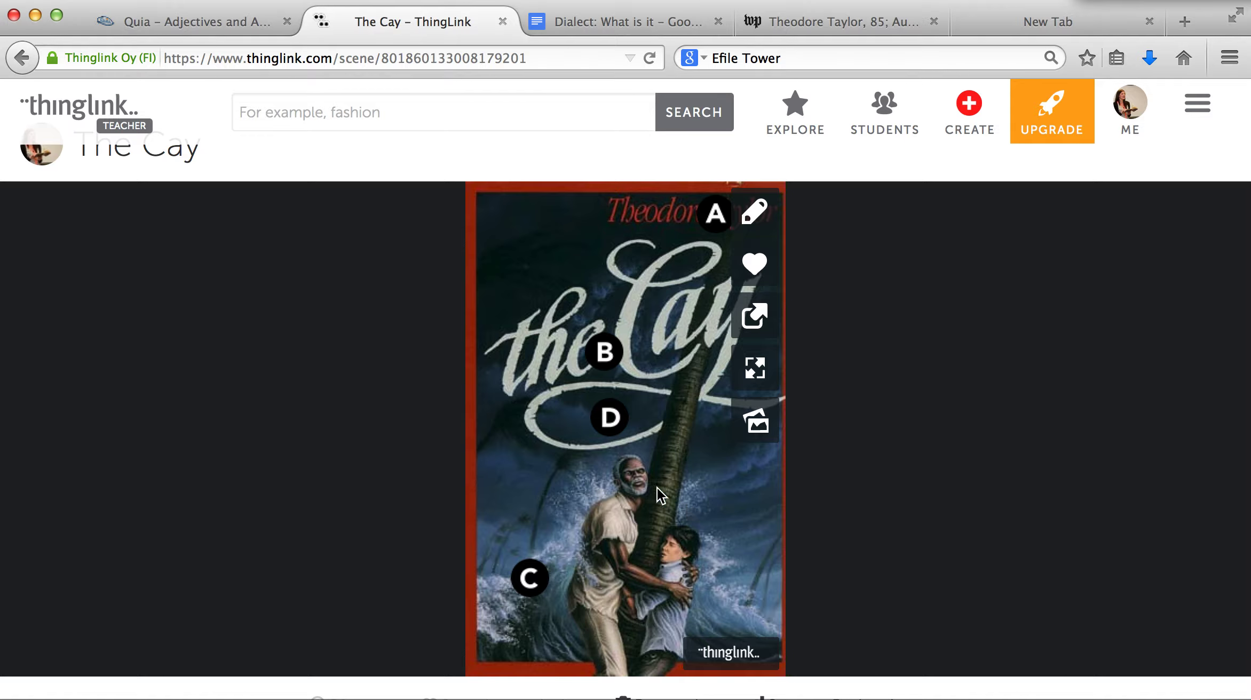
{"action": "mouse_move", "coordinate": [609, 420]}
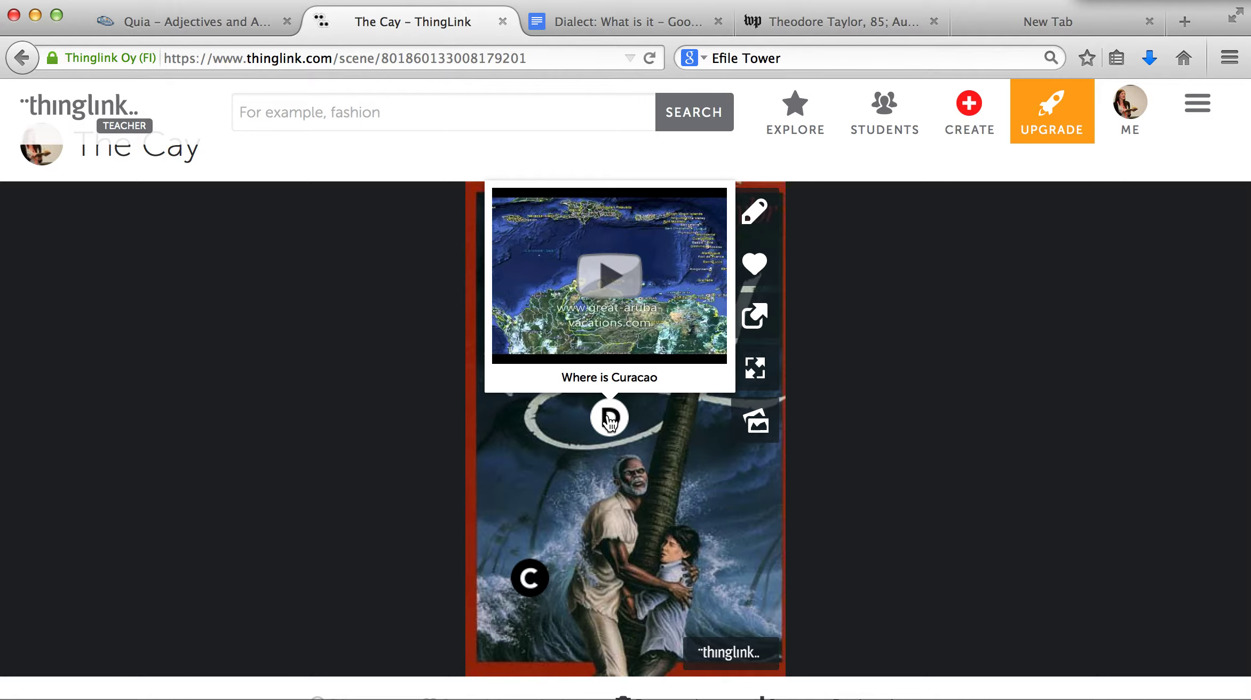
{"action": "left_click", "coordinate": [612, 277]}
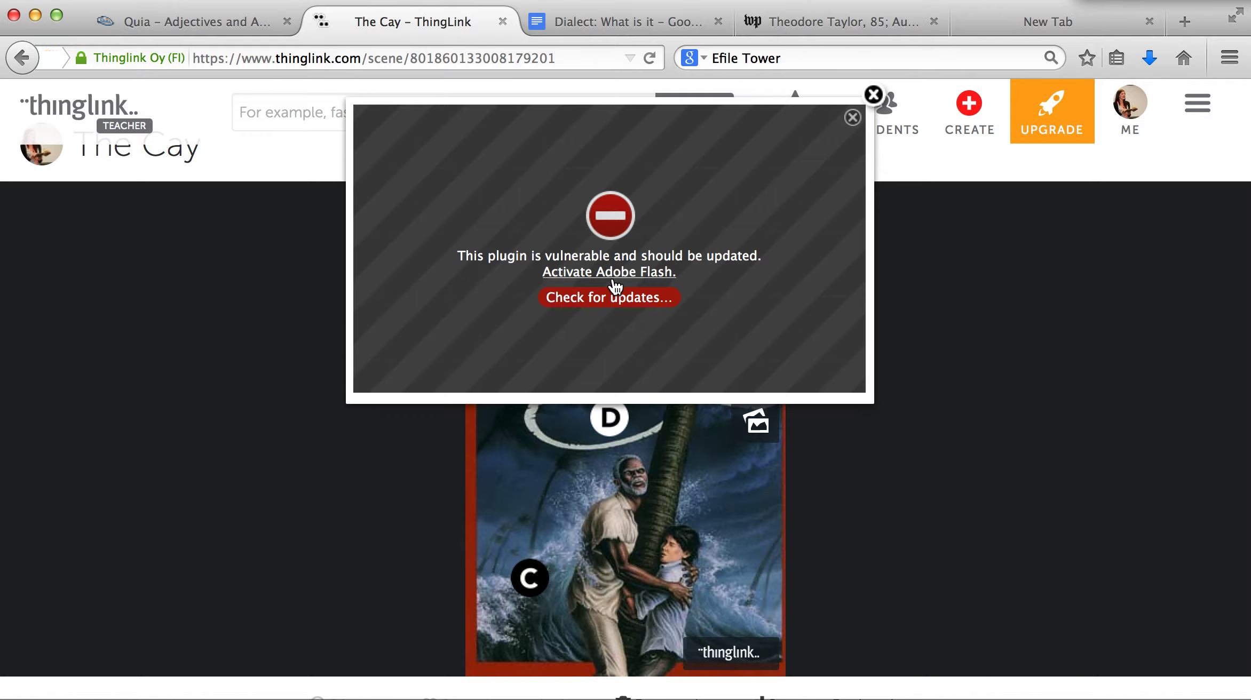
{"action": "left_click", "coordinate": [618, 279]}
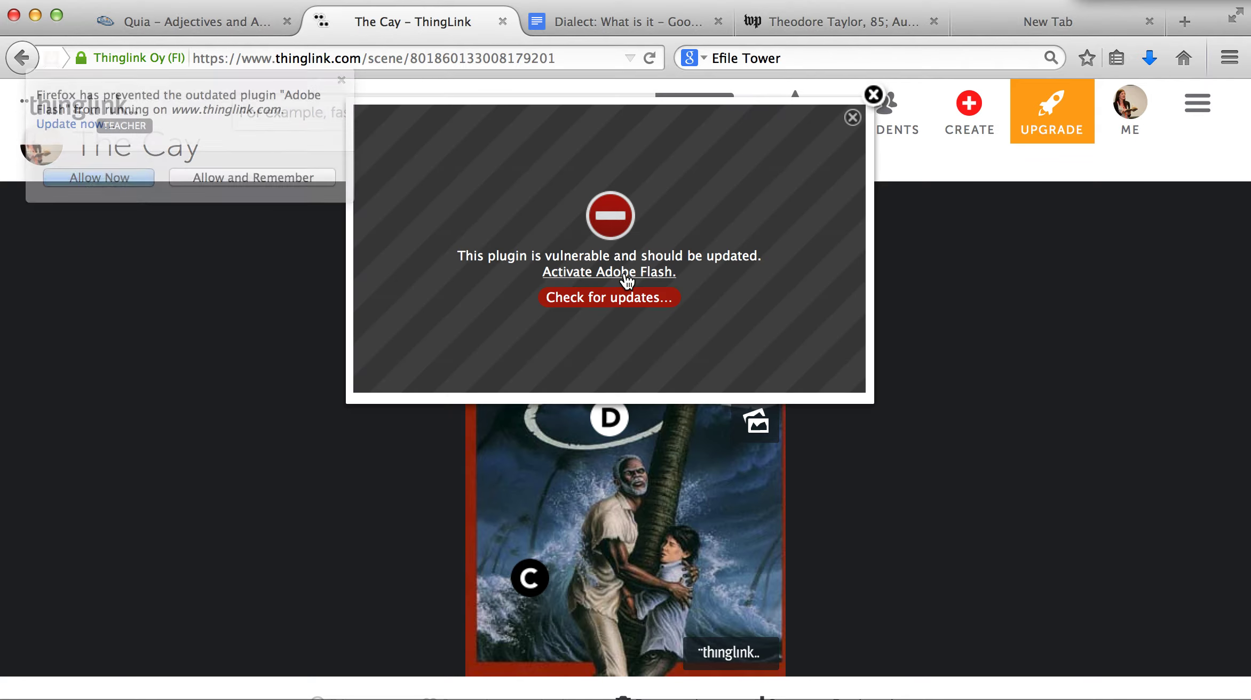
{"action": "left_click", "coordinate": [78, 186]}
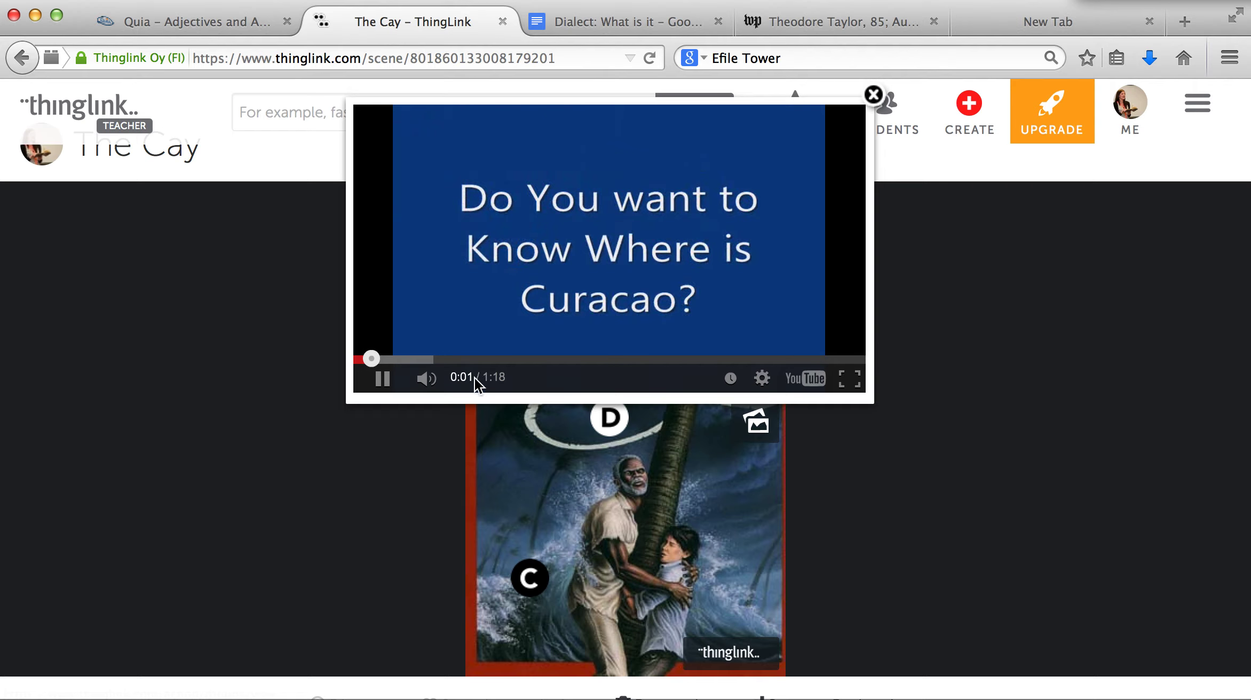
{"action": "left_click", "coordinate": [383, 380]}
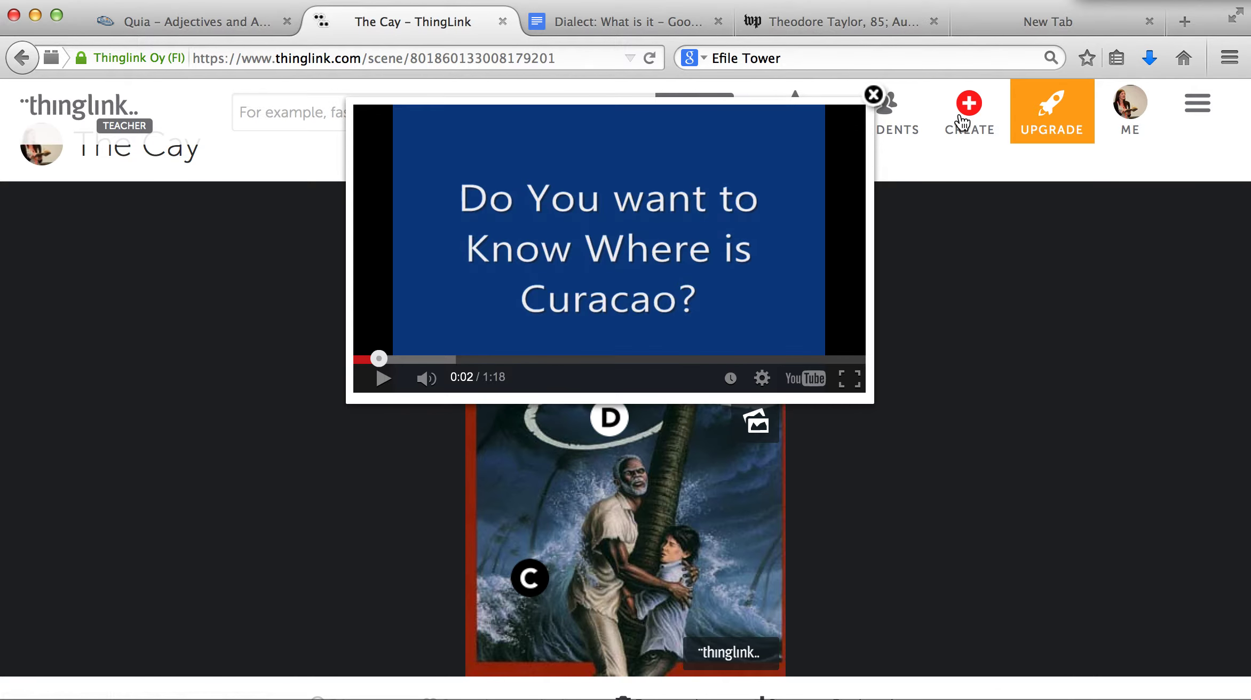
{"action": "left_click", "coordinate": [873, 95]}
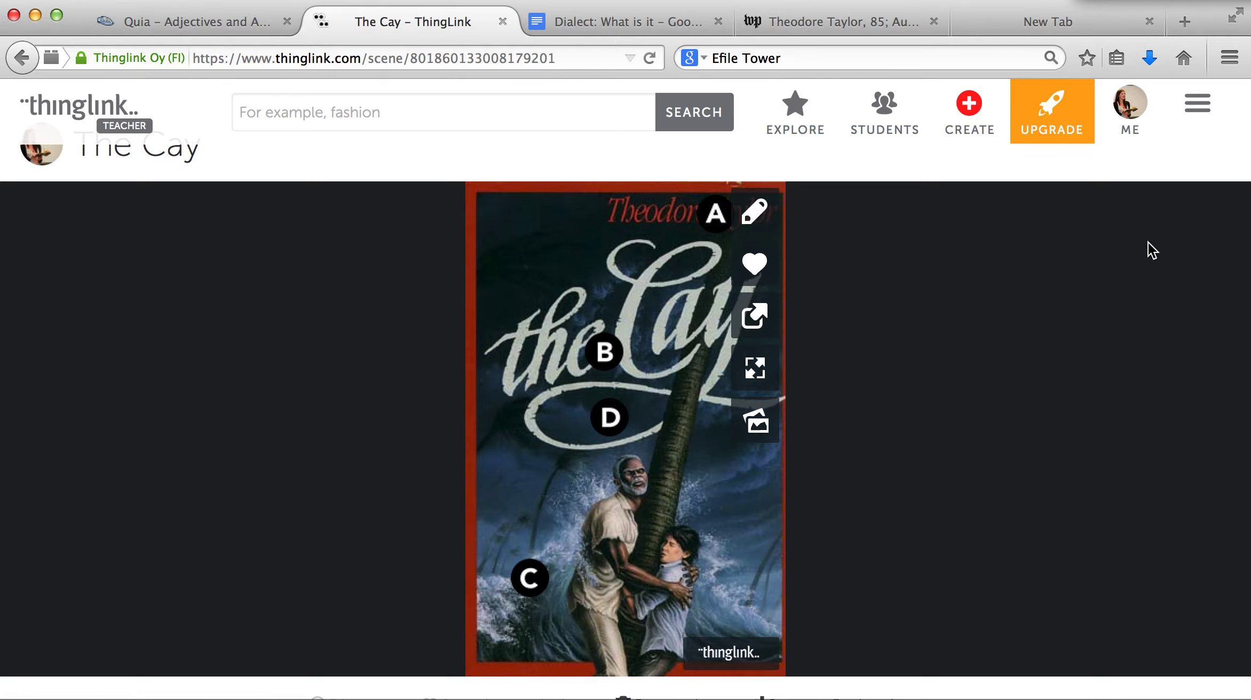
- Go to student management and open the teacher's student group page with its invite code and members
{"action": "left_click", "coordinate": [1130, 119]}
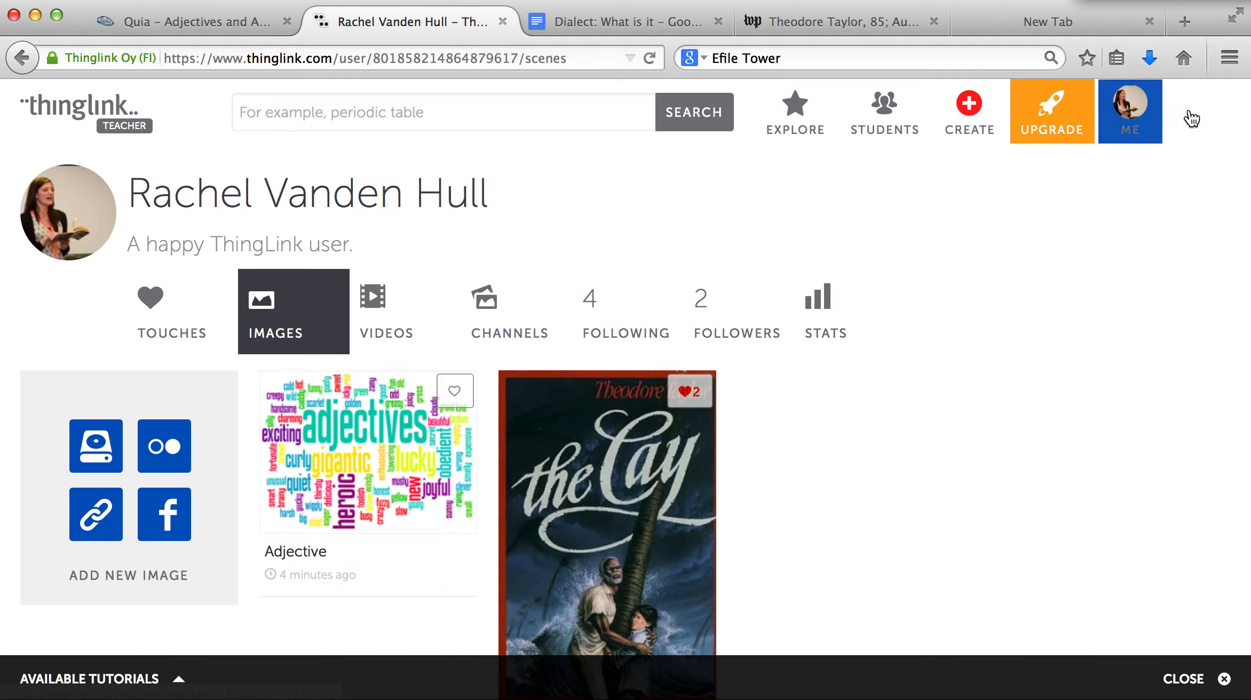
{"action": "left_click", "coordinate": [1197, 104]}
{"action": "left_click", "coordinate": [1206, 234]}
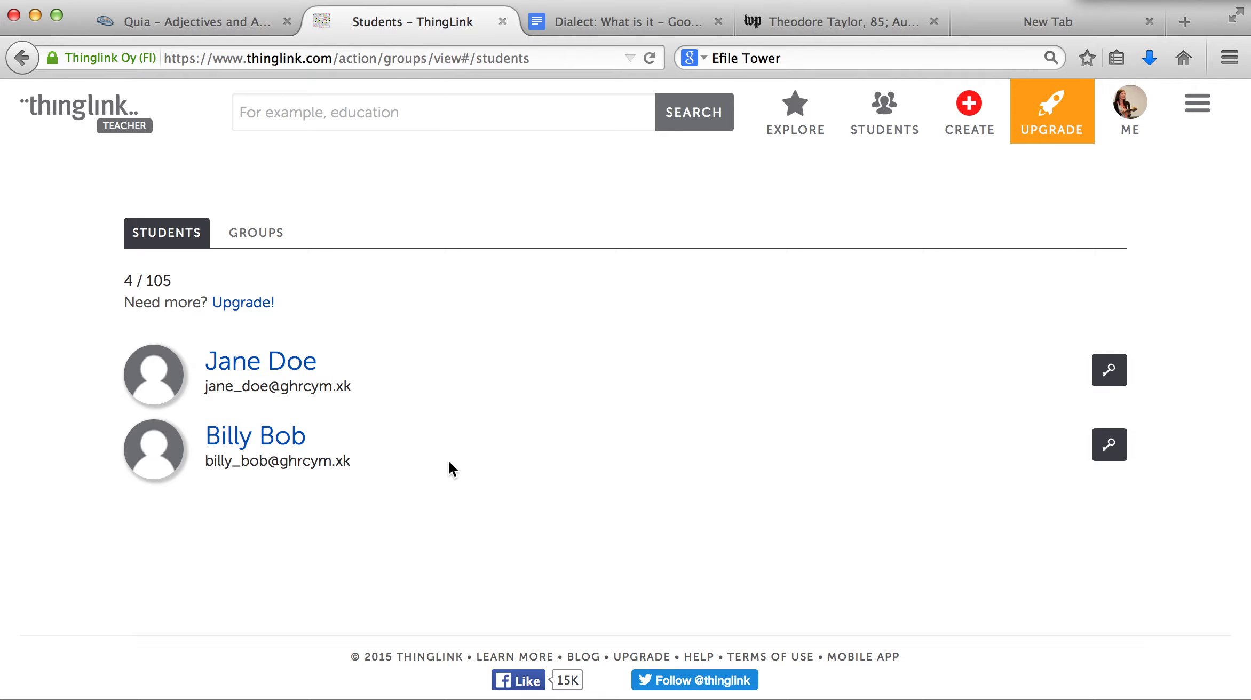
{"action": "left_click", "coordinate": [256, 233]}
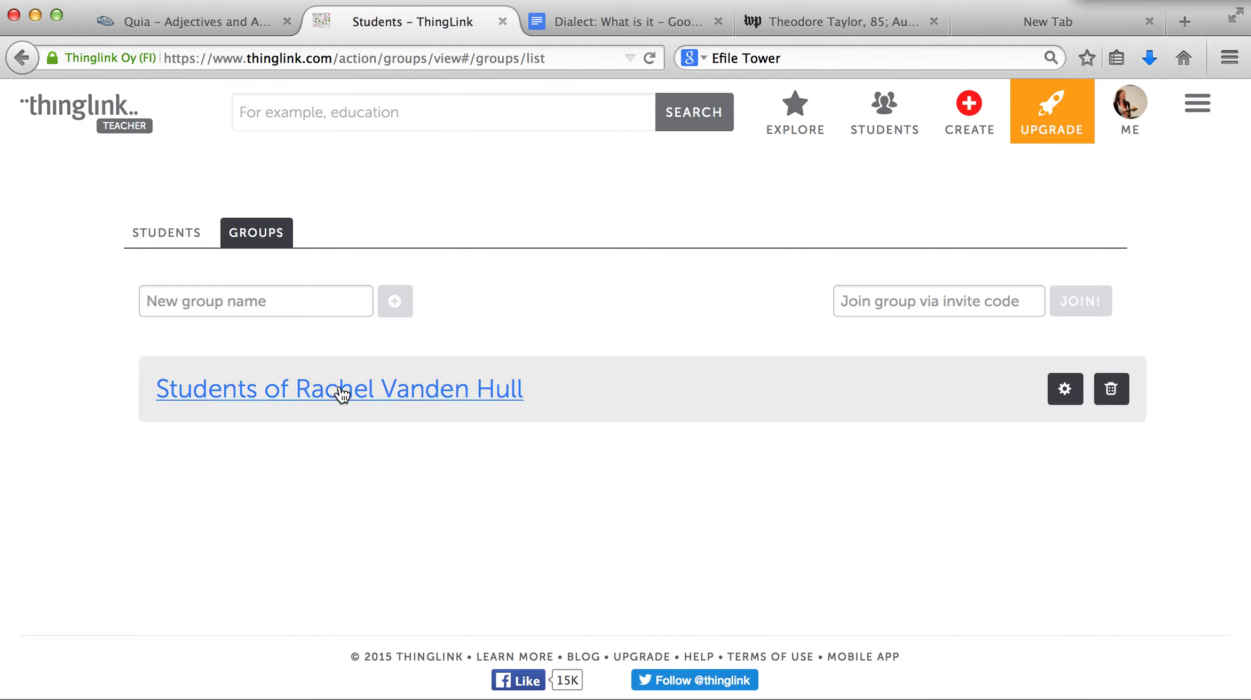
{"action": "left_click", "coordinate": [1062, 392]}
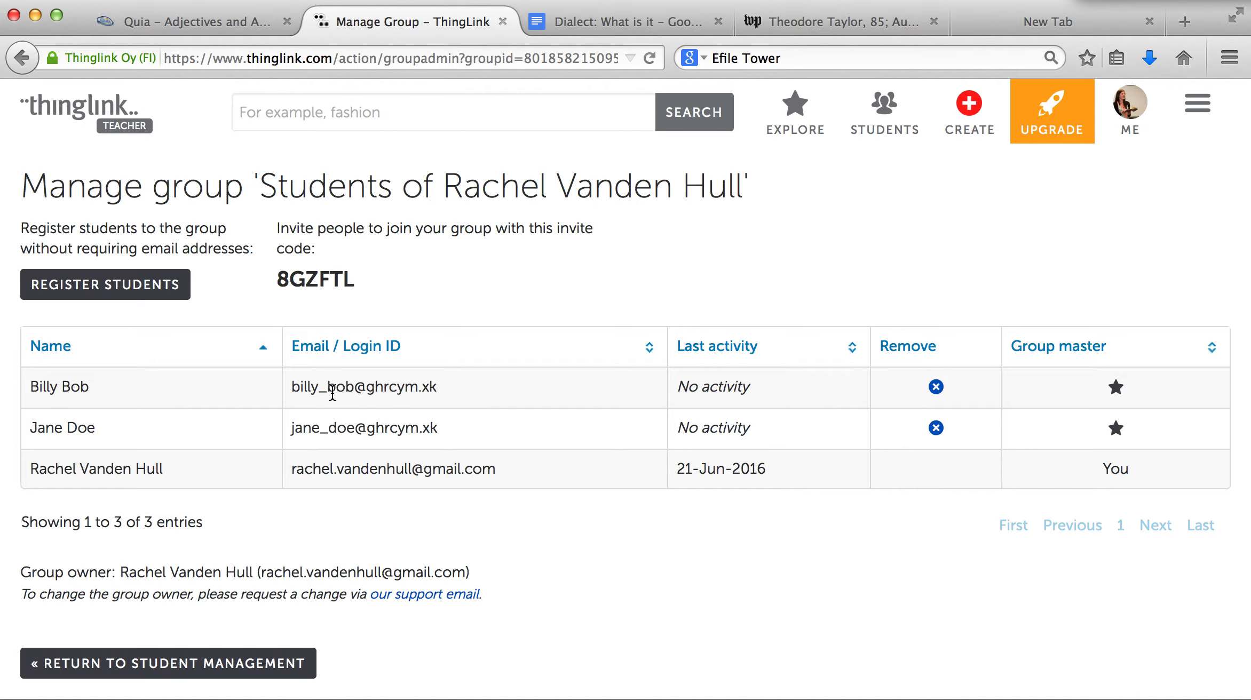
- Search ThingLink for 'Effile Tower' images from the profile page
{"action": "left_click", "coordinate": [1127, 120]}
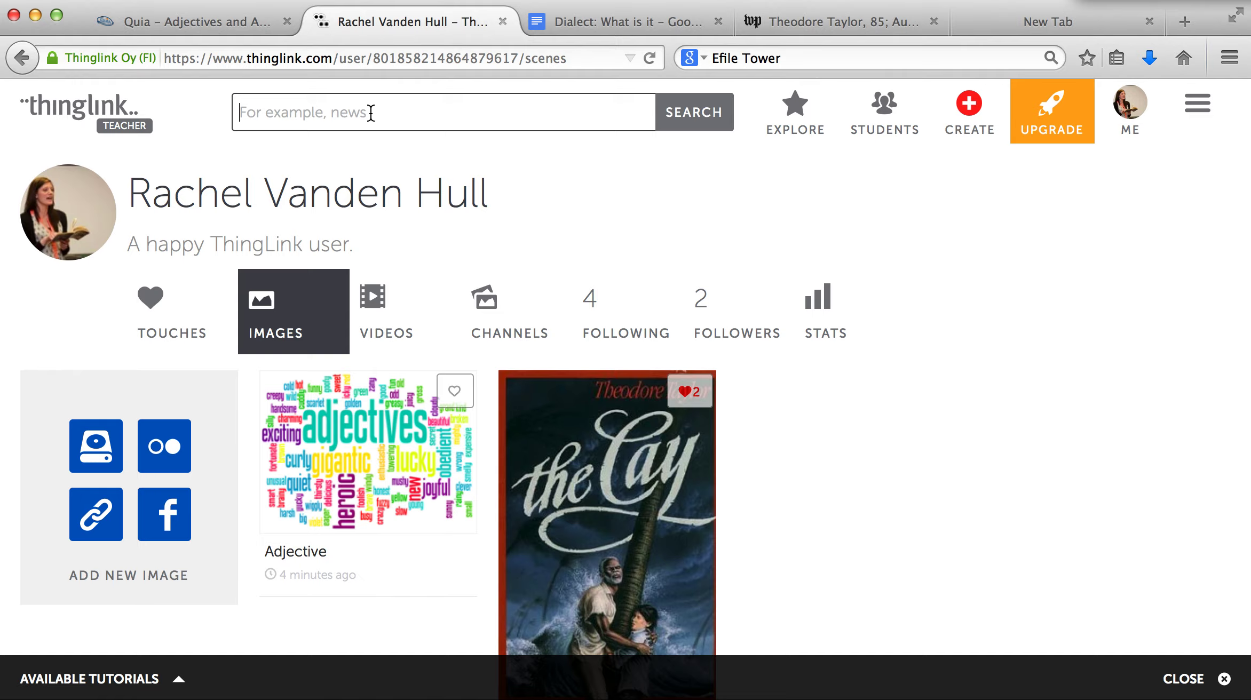
{"action": "type", "text": "Ef"}
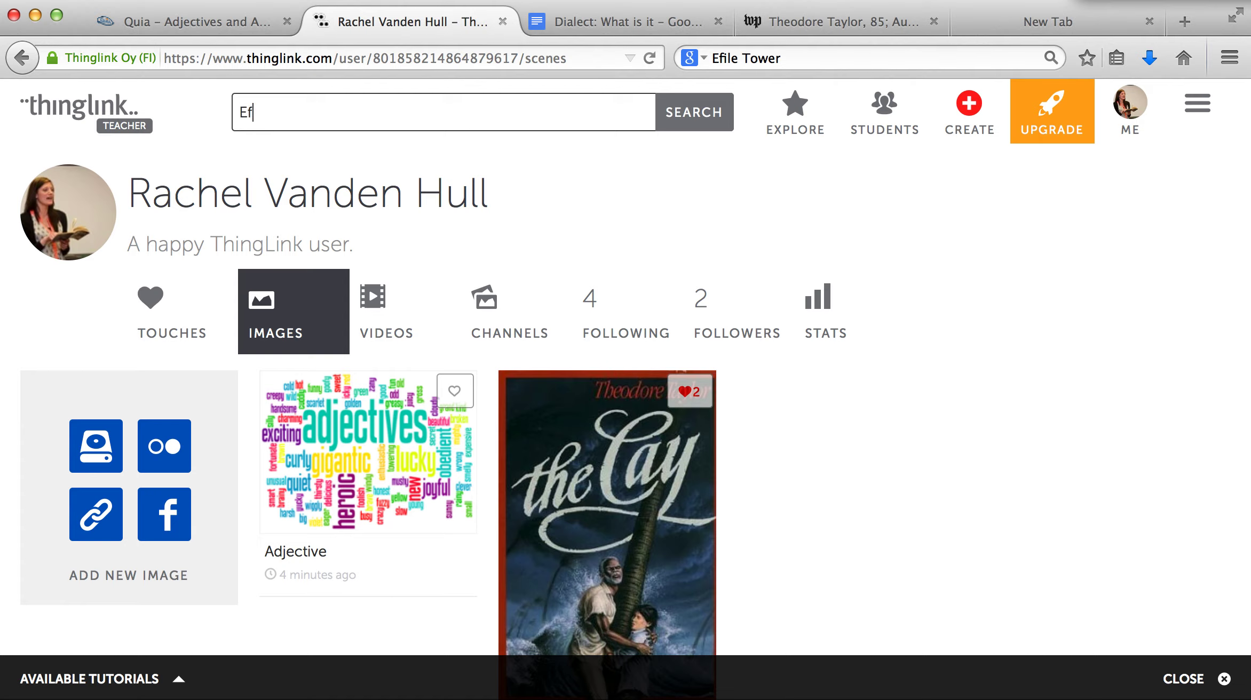
{"action": "type", "text": "file Tower"}
{"action": "key", "text": "Return"}
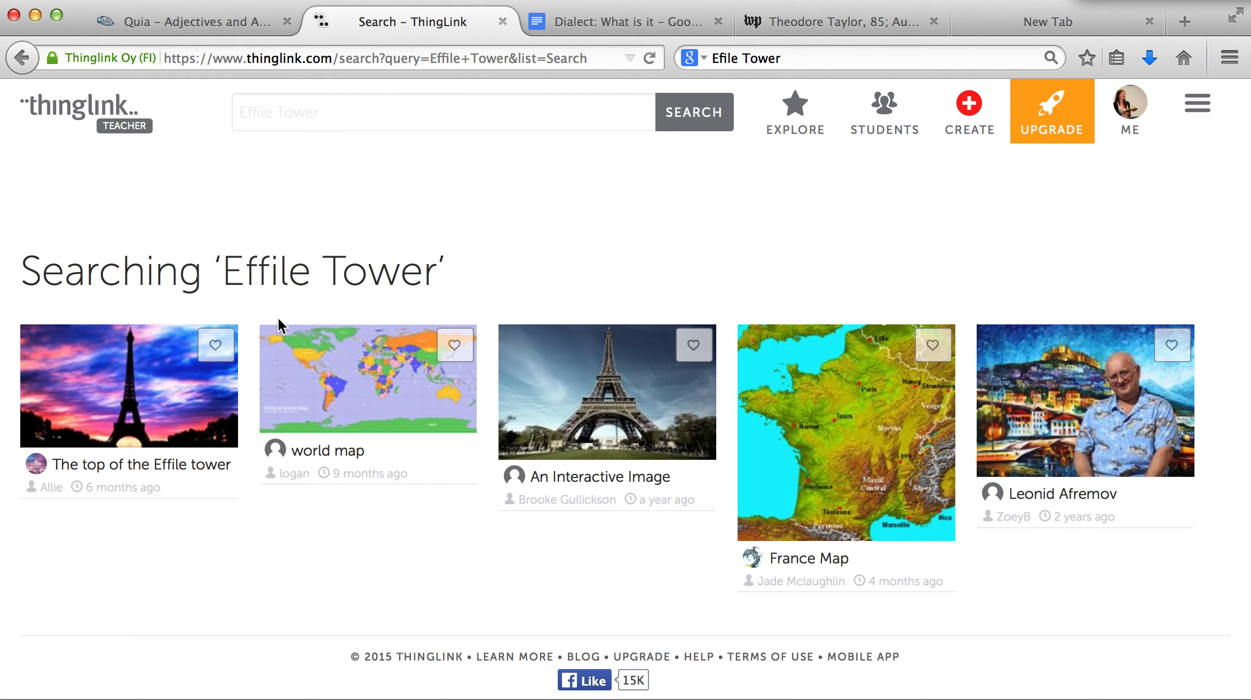
- Open the France Map result and preview its Eiffel Tower and Paris video hotspot popups
{"action": "left_click", "coordinate": [848, 454]}
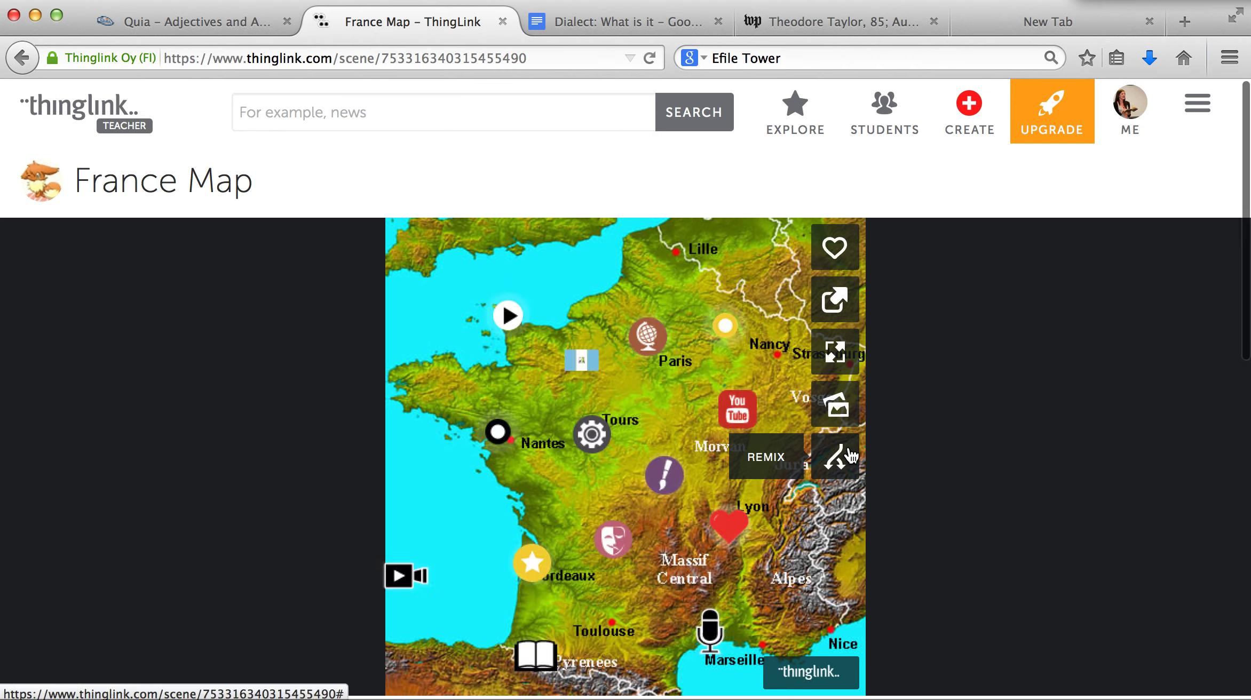
{"action": "left_click", "coordinate": [398, 575]}
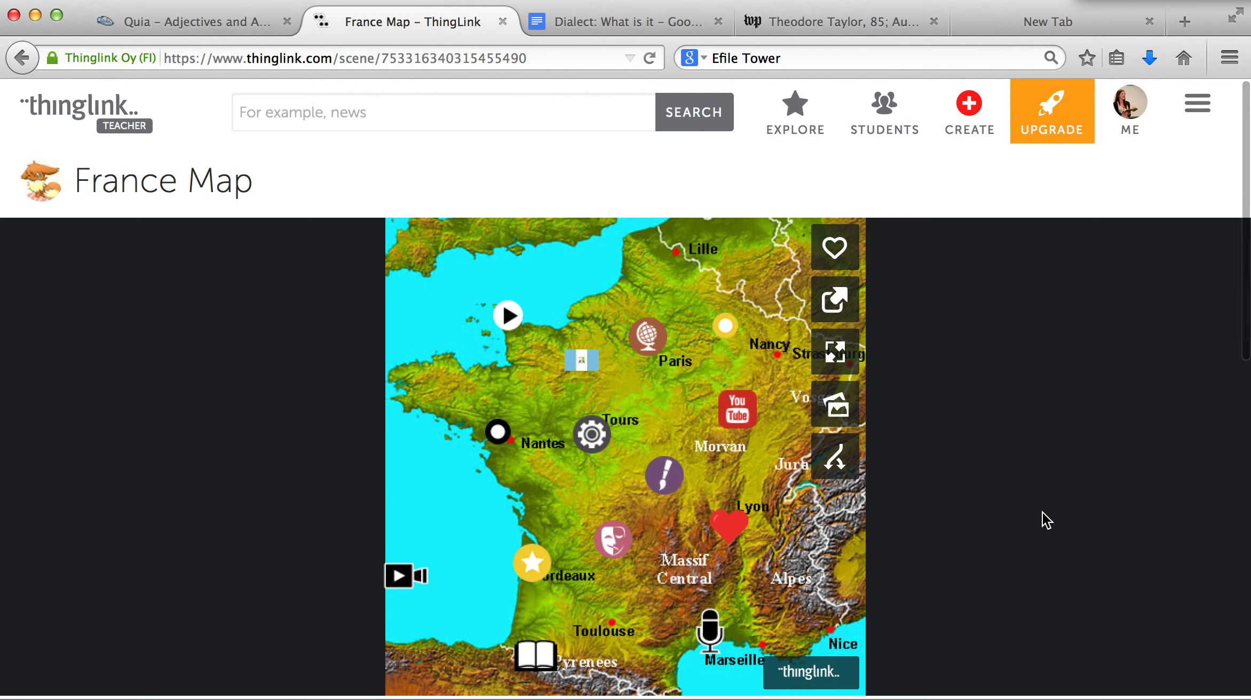
{"action": "mouse_move", "coordinate": [662, 480]}
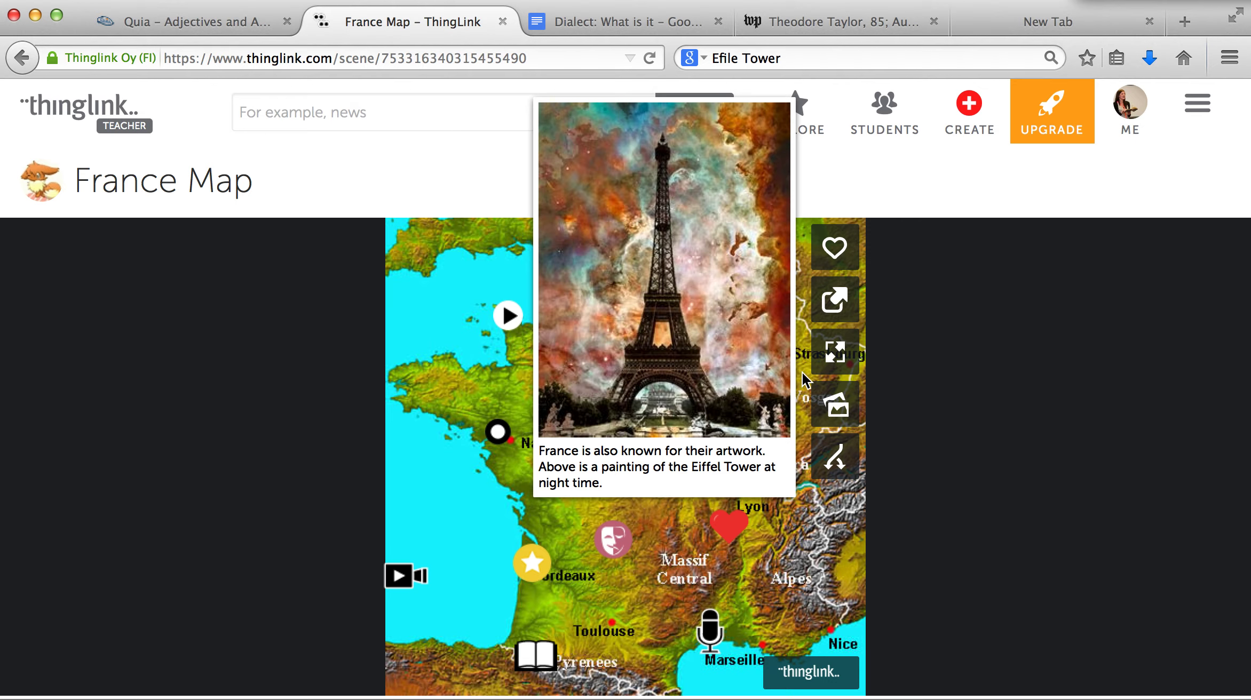
{"action": "mouse_move", "coordinate": [647, 338]}
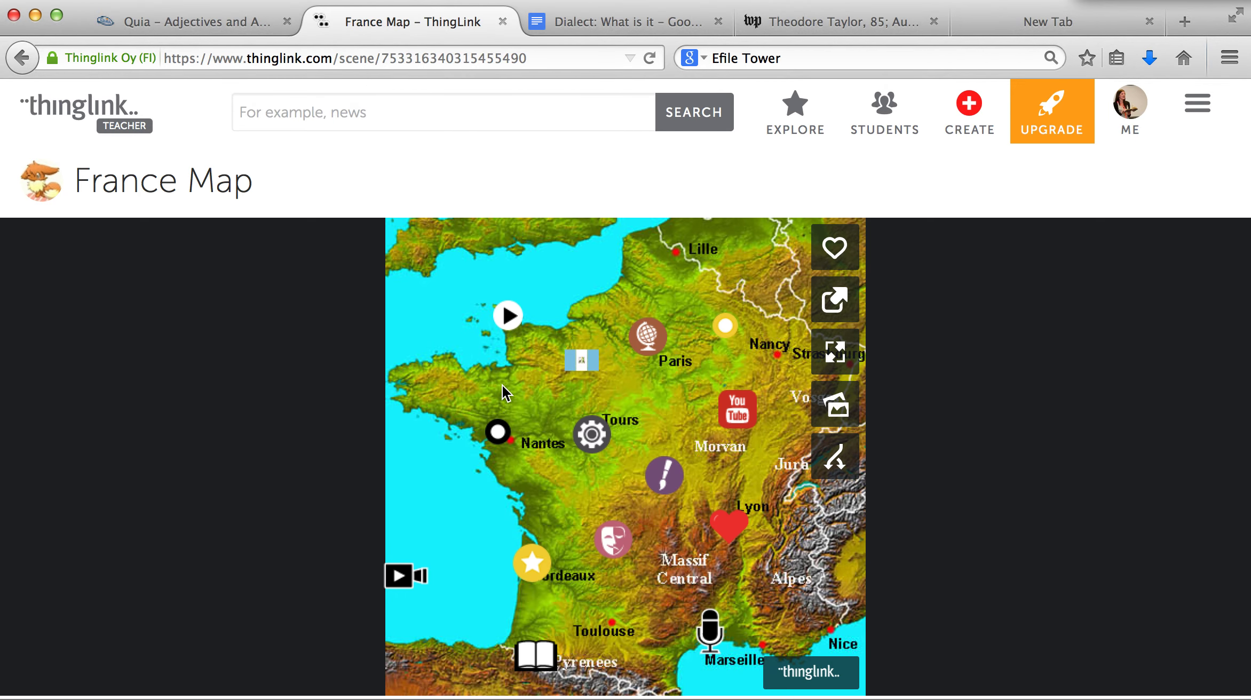
{"action": "mouse_move", "coordinate": [510, 318]}
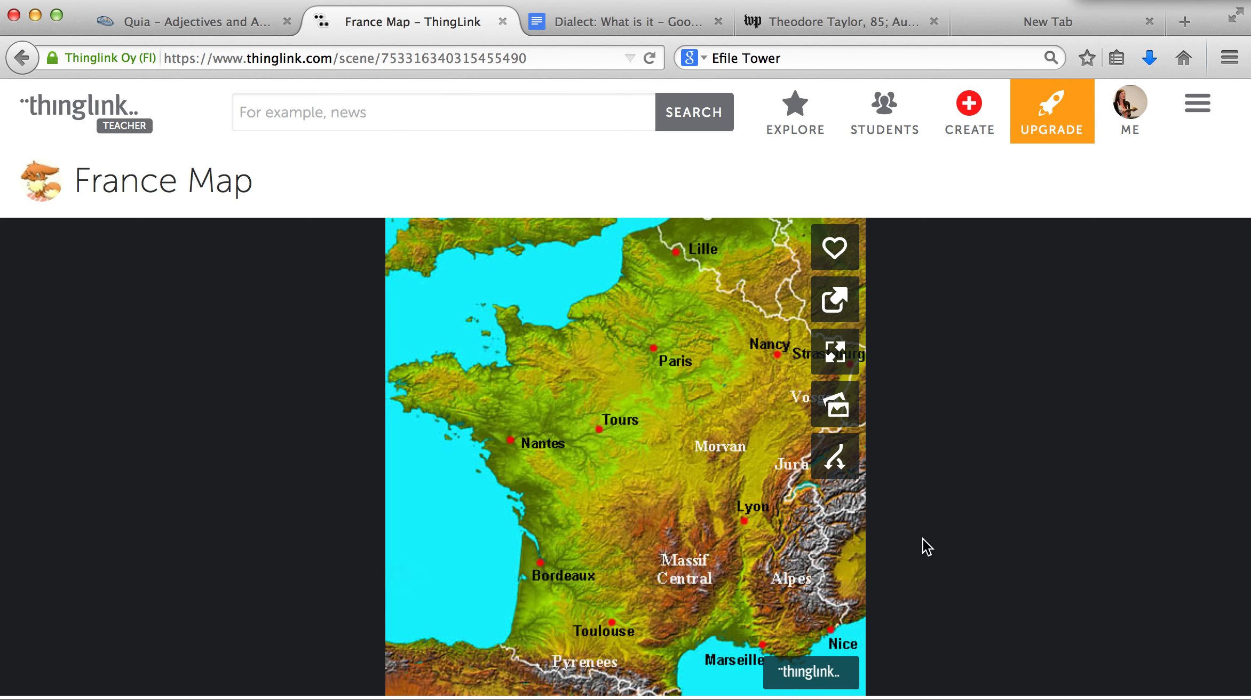
- Remix the France Map and place a new empty tag near Paris
{"action": "left_click", "coordinate": [836, 457]}
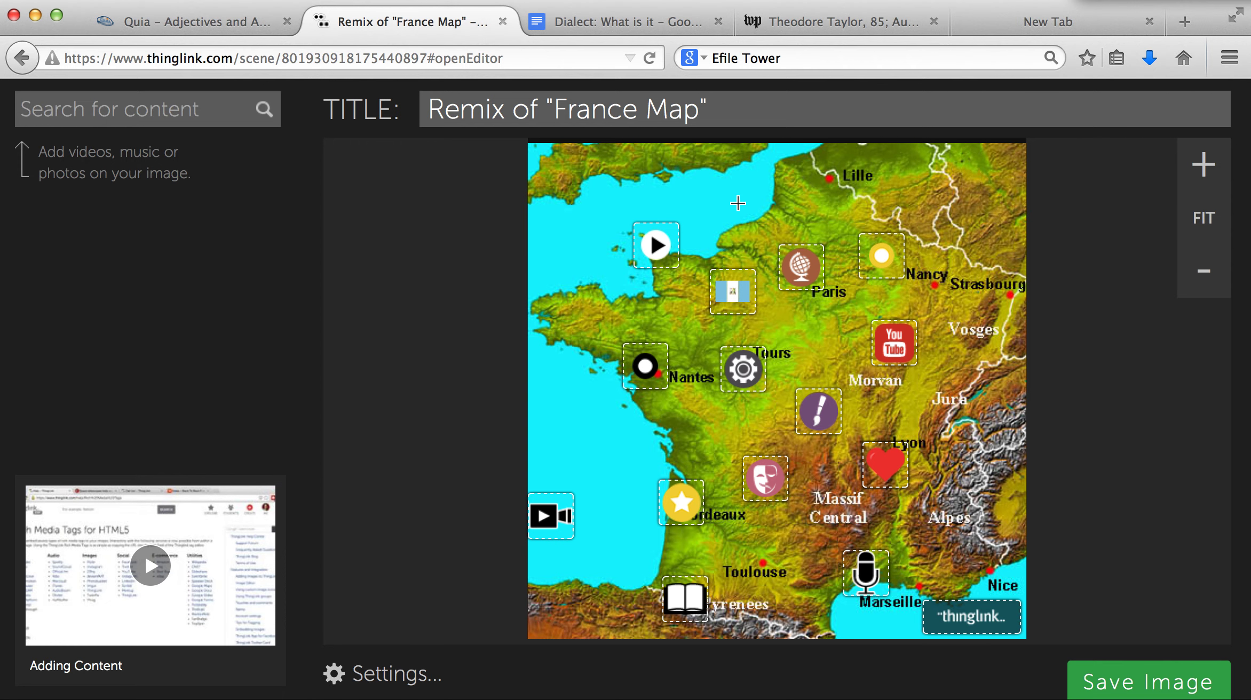
{"action": "left_click", "coordinate": [762, 236]}
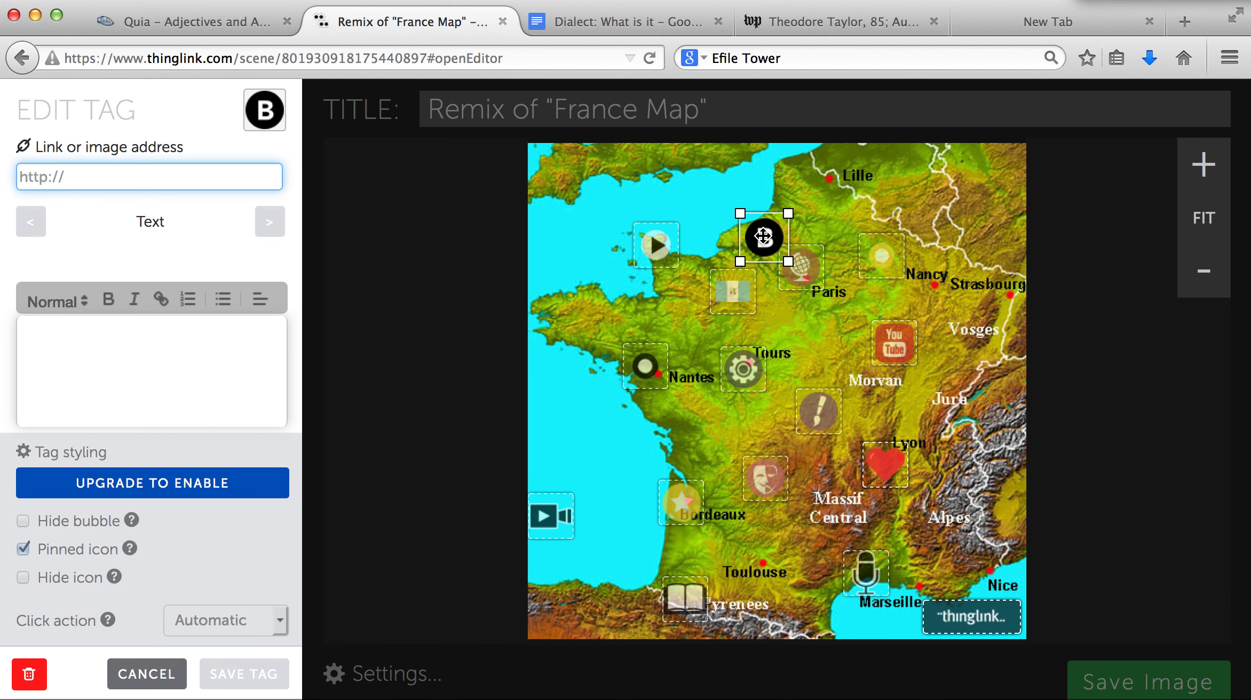